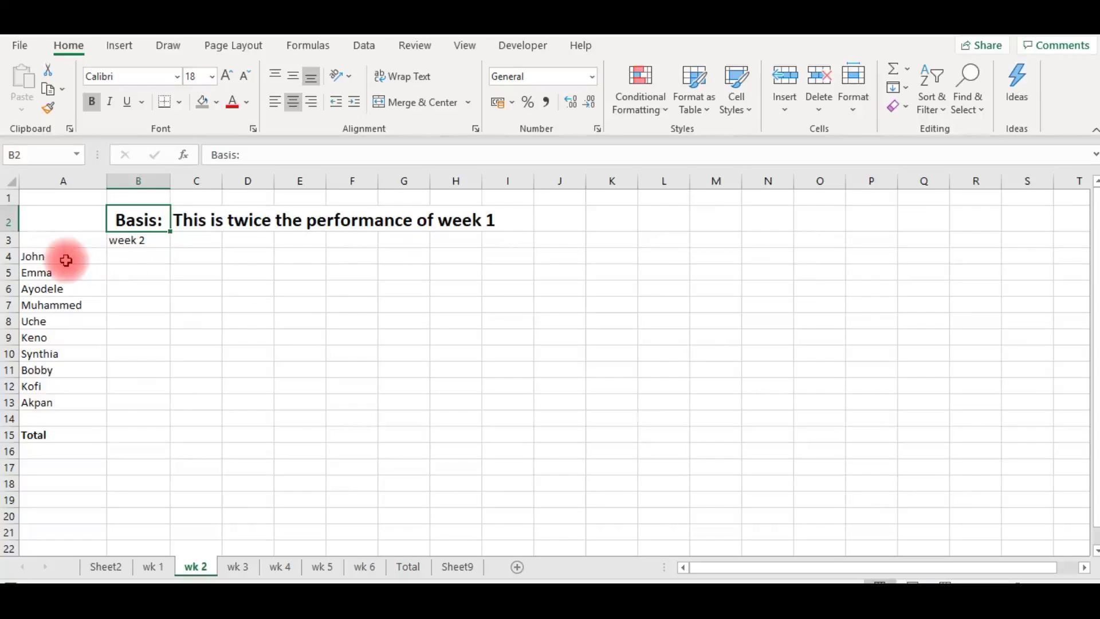
In cell B4 of the wk 2 sheet, enter the formula ='wk 1'!B4*2 to double the week 1 figure
{"action": "left_click", "coordinate": [126, 256]}
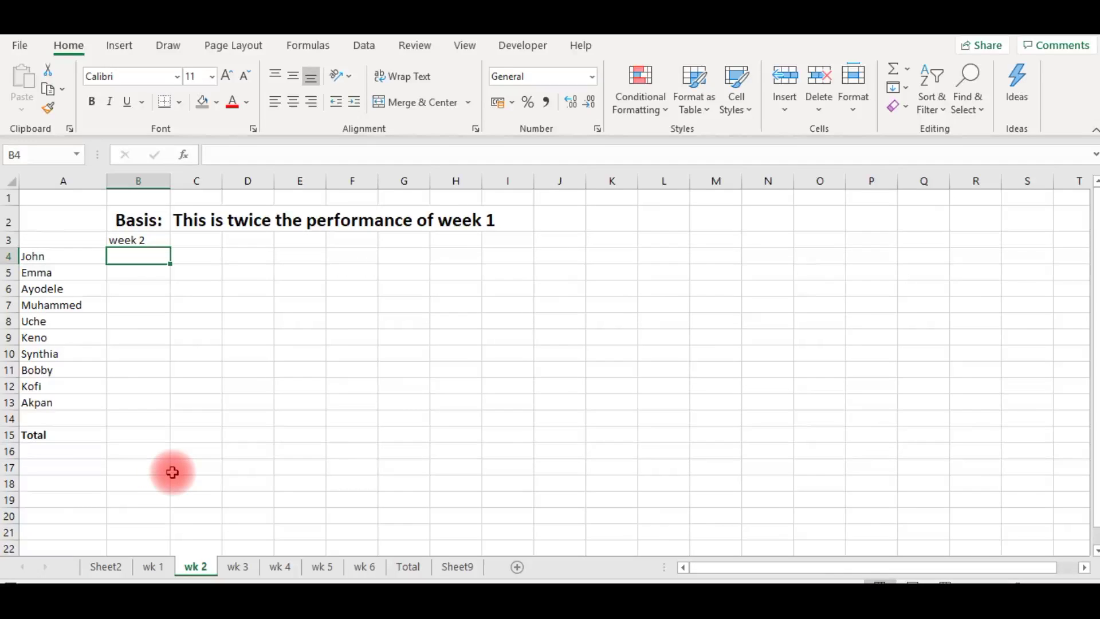
{"action": "type", "text": "="}
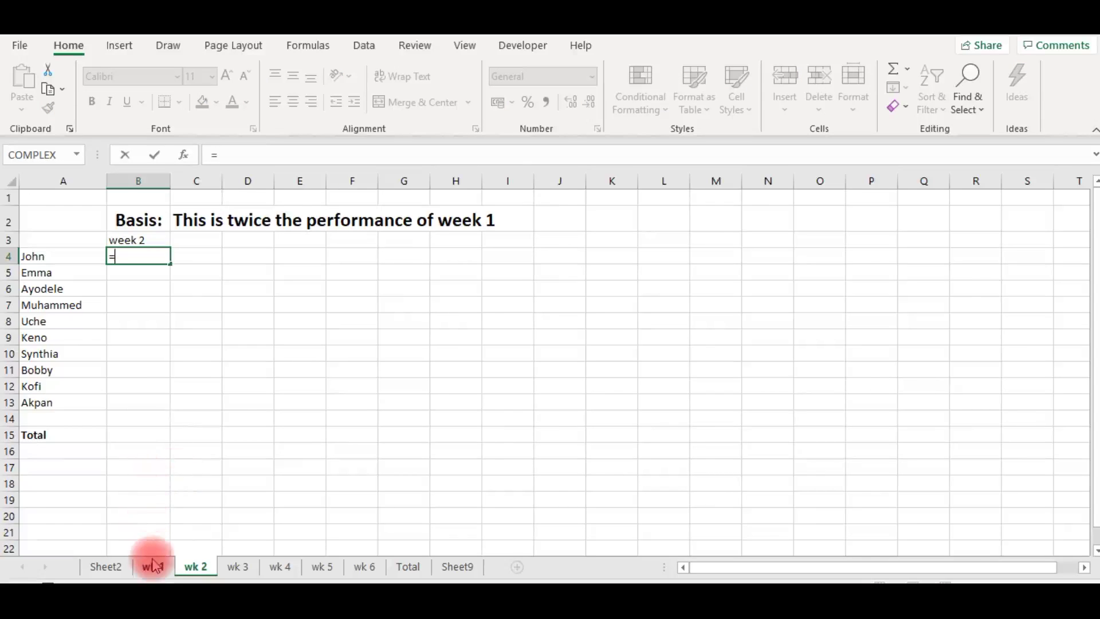
{"action": "left_click", "coordinate": [154, 567]}
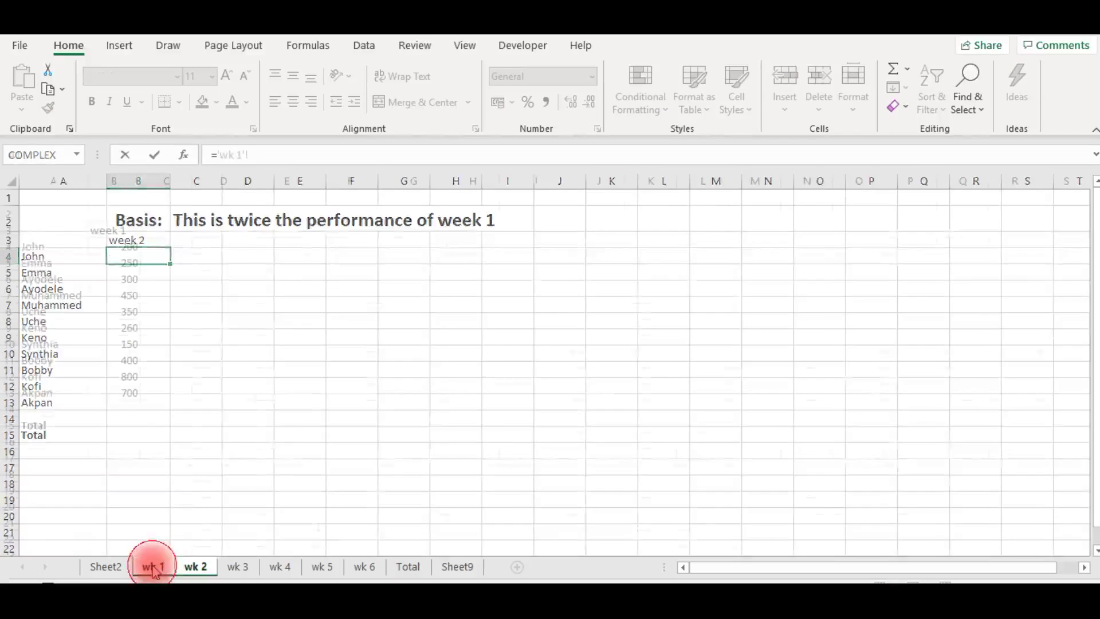
{"action": "left_click", "coordinate": [130, 249]}
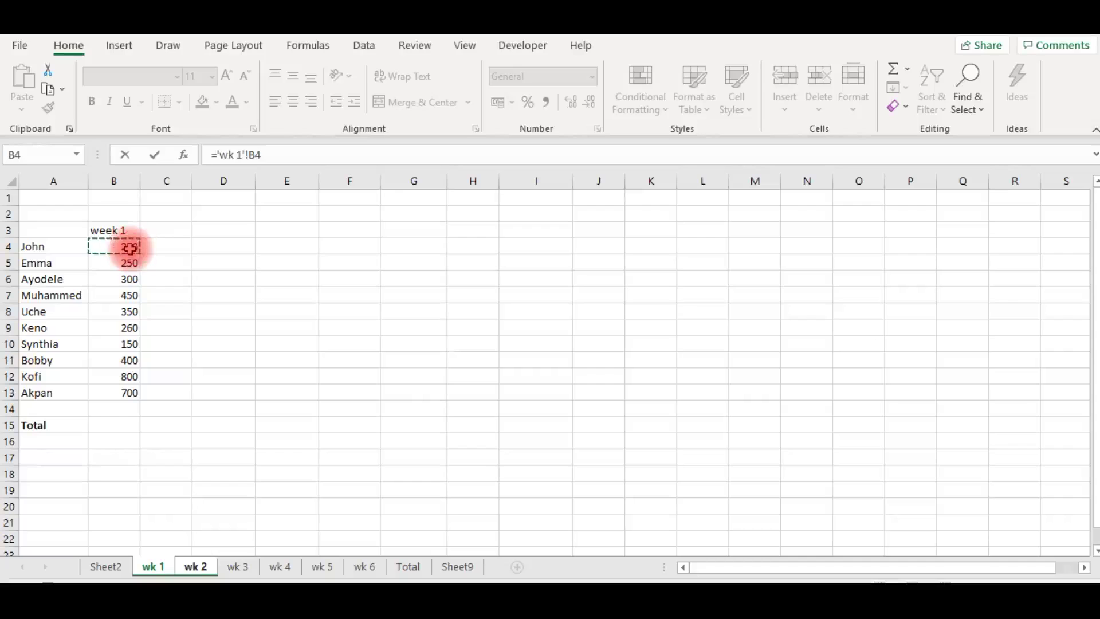
{"action": "type", "text": "*2"}
{"action": "key", "text": "Return"}
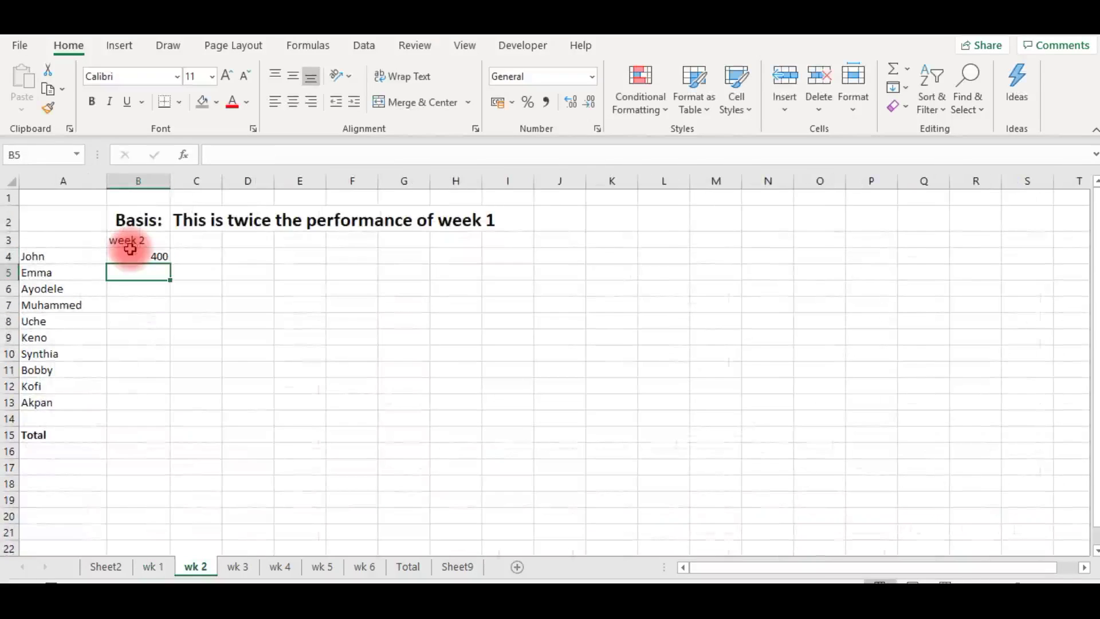
Check the B4 formula against the wk 1 sheet and fill it down to B13 on wk 2
{"action": "left_click", "coordinate": [160, 254]}
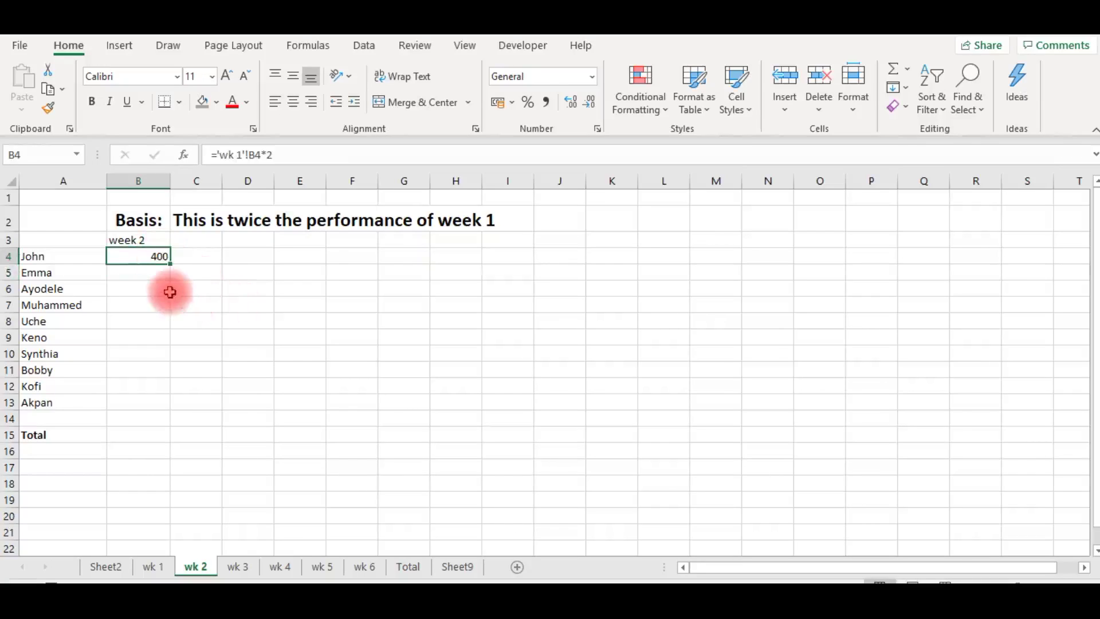
{"action": "left_click", "coordinate": [151, 271]}
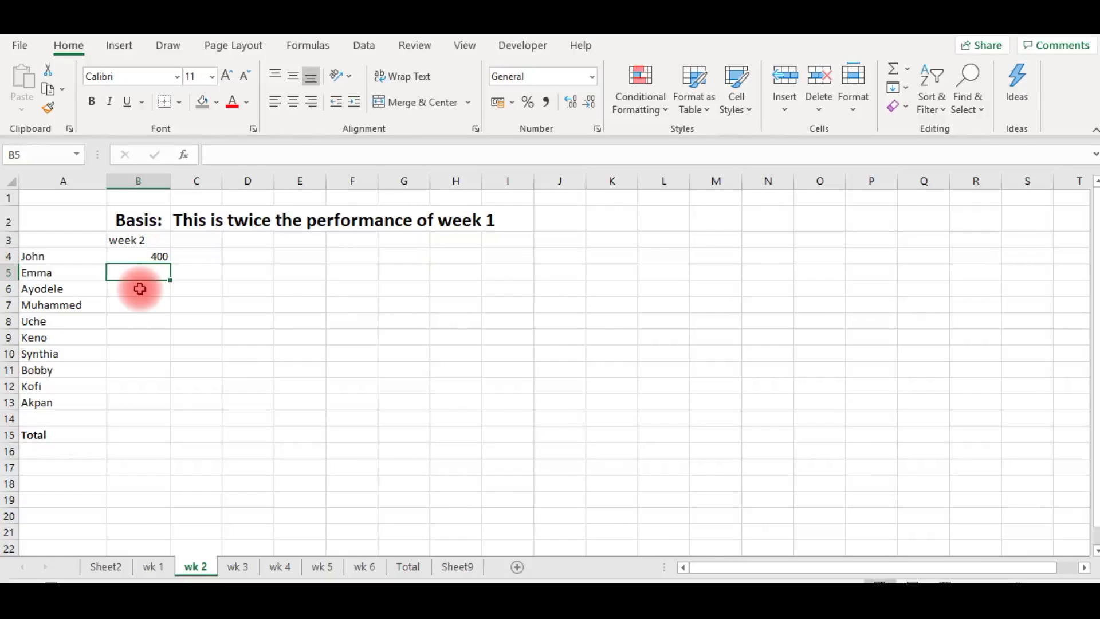
{"action": "left_click", "coordinate": [140, 289]}
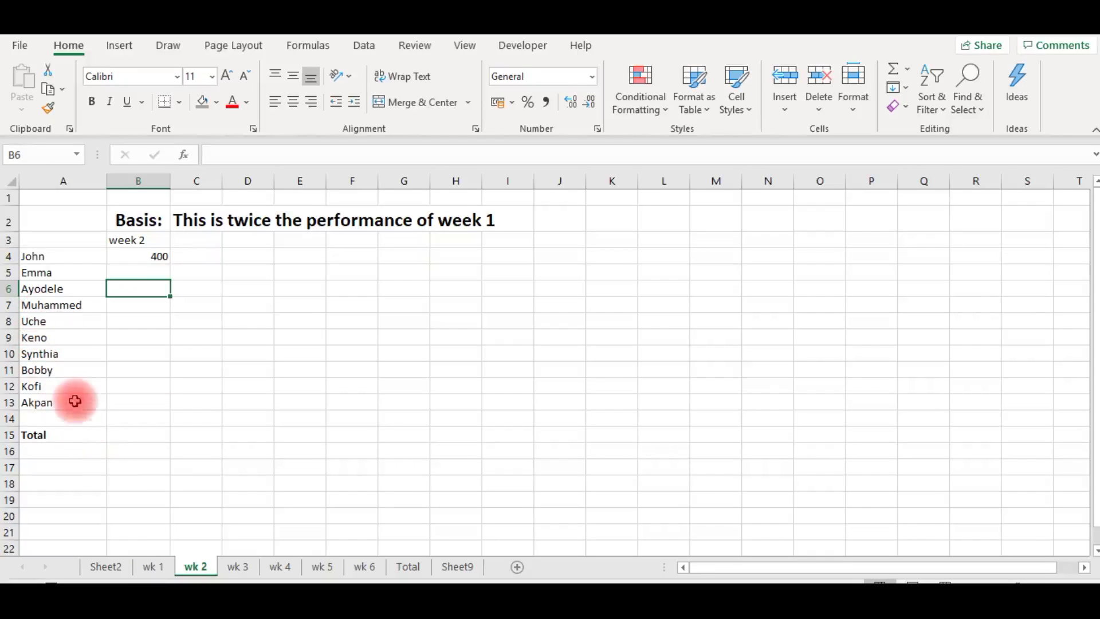
{"action": "left_click", "coordinate": [154, 569]}
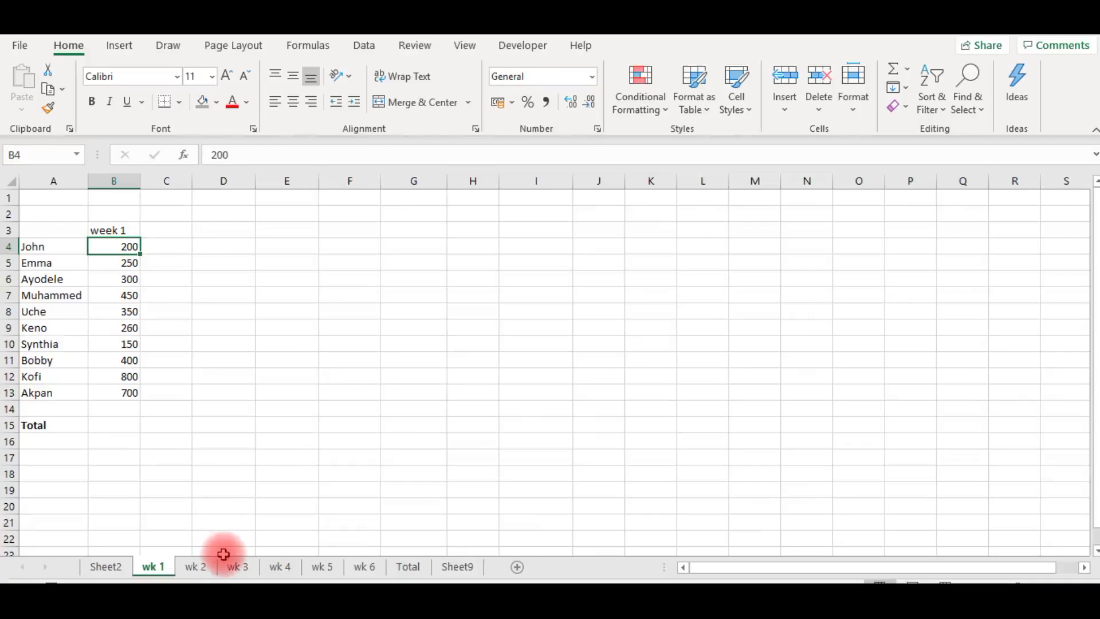
{"action": "left_click", "coordinate": [196, 568]}
{"action": "key", "text": "Up"}
{"action": "key", "text": "Up"}
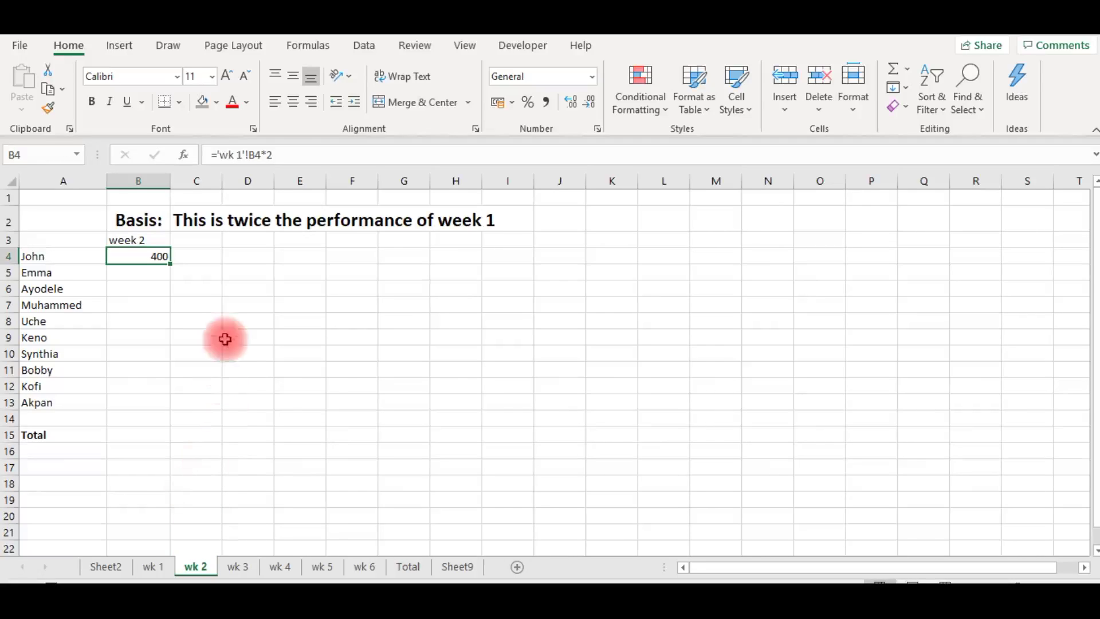
{"action": "double_click", "coordinate": [171, 264]}
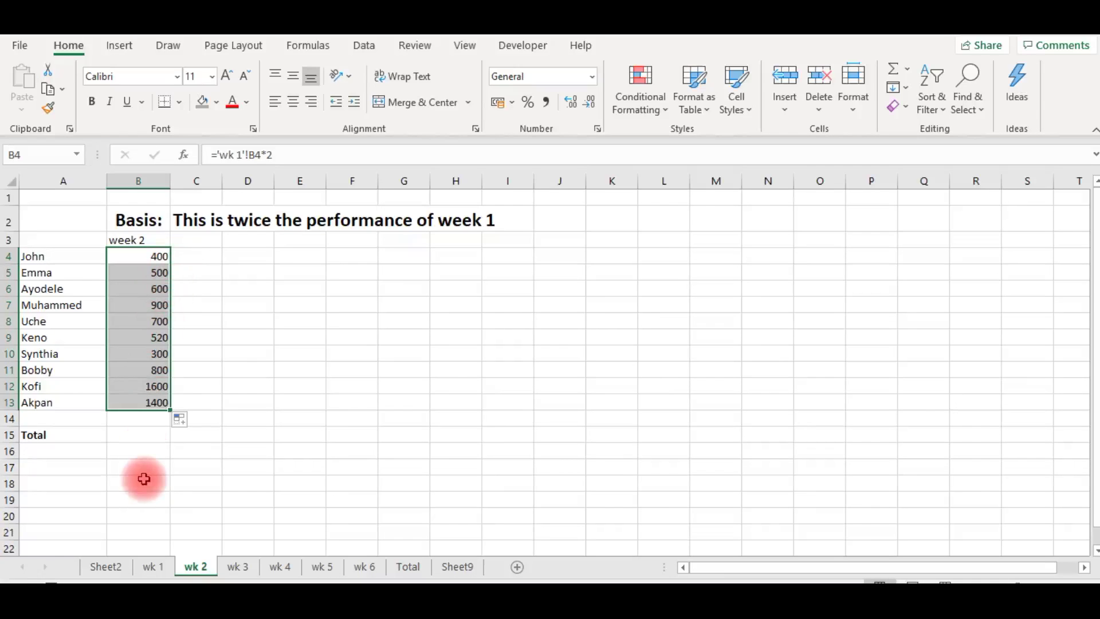
Apply the comma number style with two decimals to the week 2 figures in B4:B13
{"action": "left_click", "coordinate": [151, 403]}
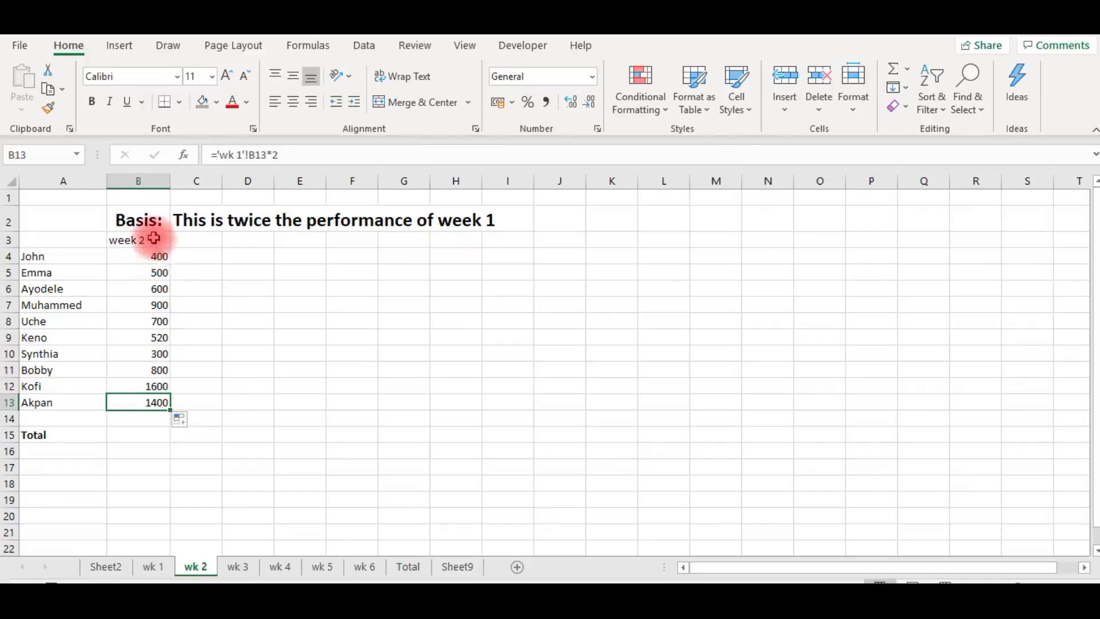
{"action": "left_click", "coordinate": [154, 257]}
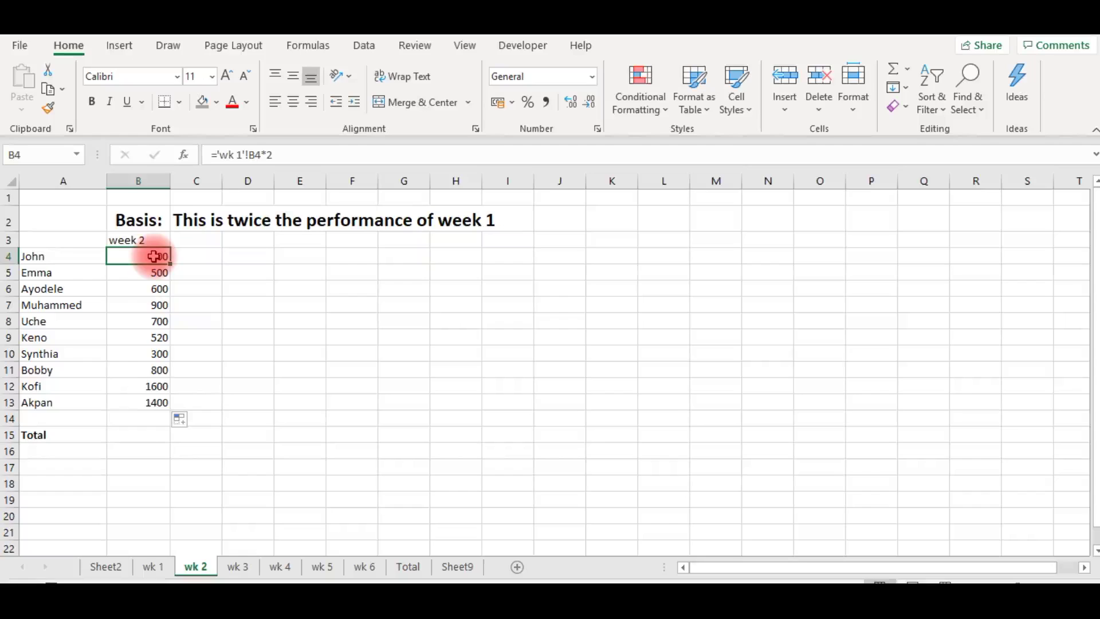
{"action": "key", "text": "ctrl+shift+Down"}
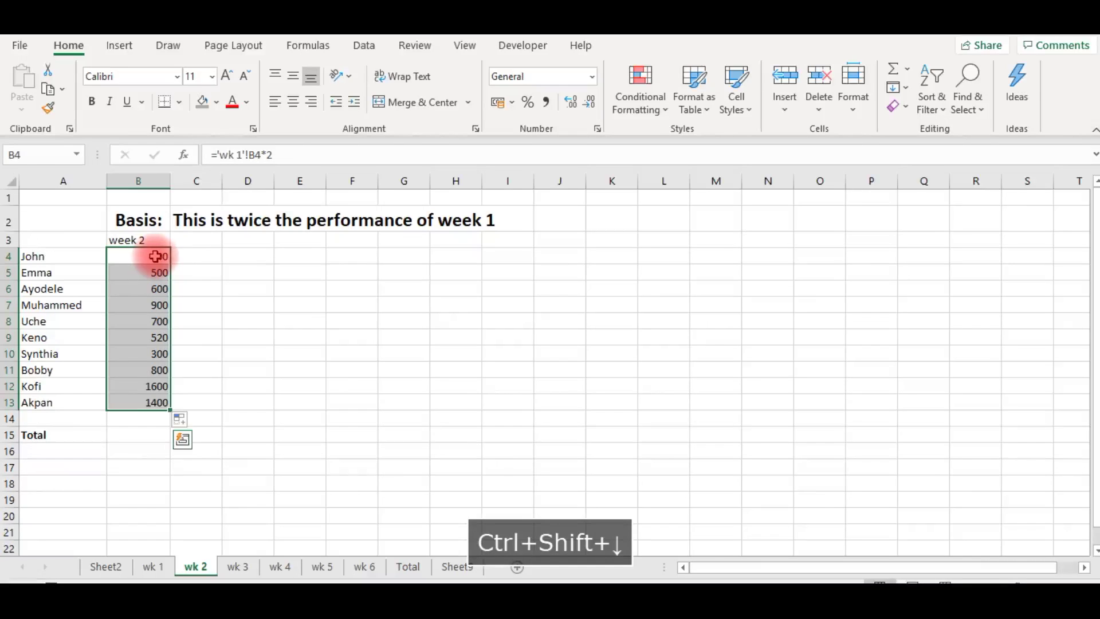
{"action": "left_click", "coordinate": [547, 104]}
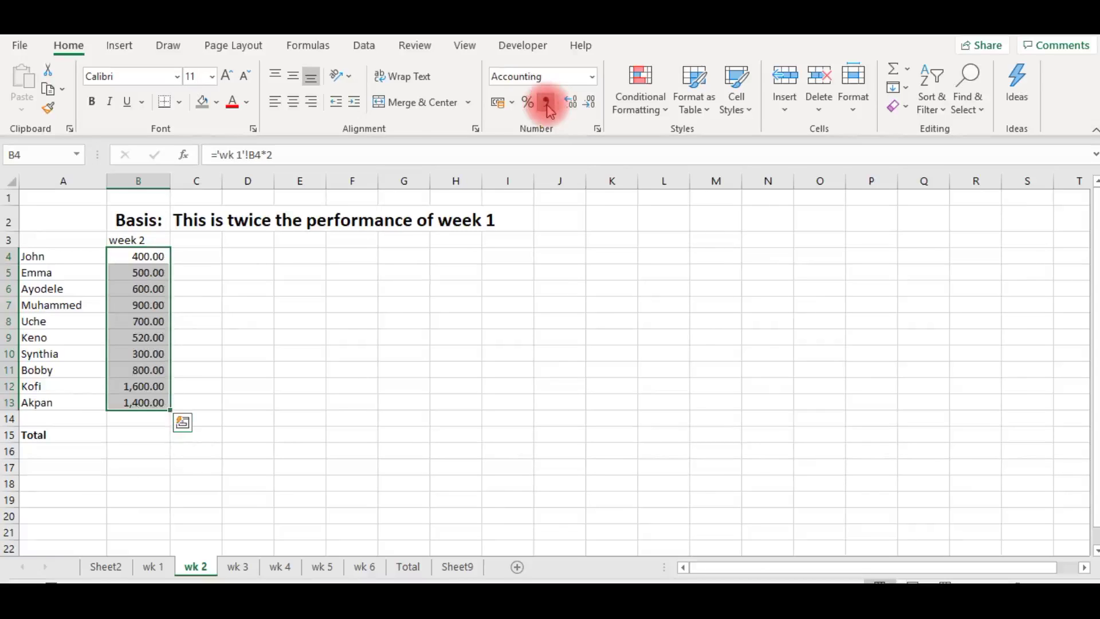
{"action": "left_click", "coordinate": [162, 441]}
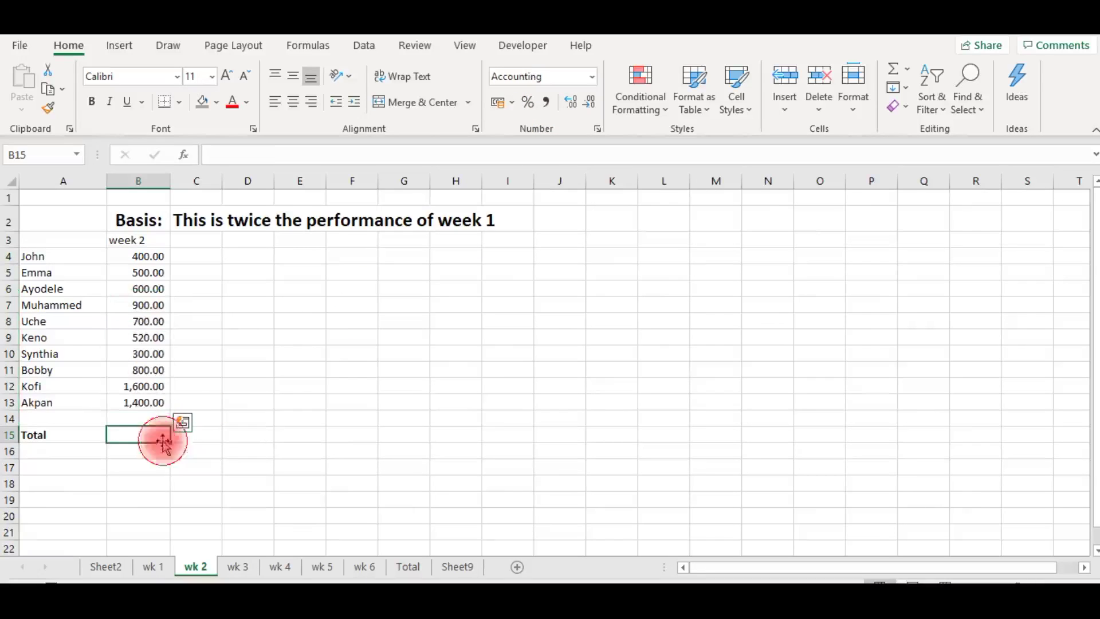
In cell B4 of the wk 3 sheet, enter ='wk 1'!B4+'wk 2'!B4 to add weeks 1 and 2
{"action": "left_click", "coordinate": [237, 567]}
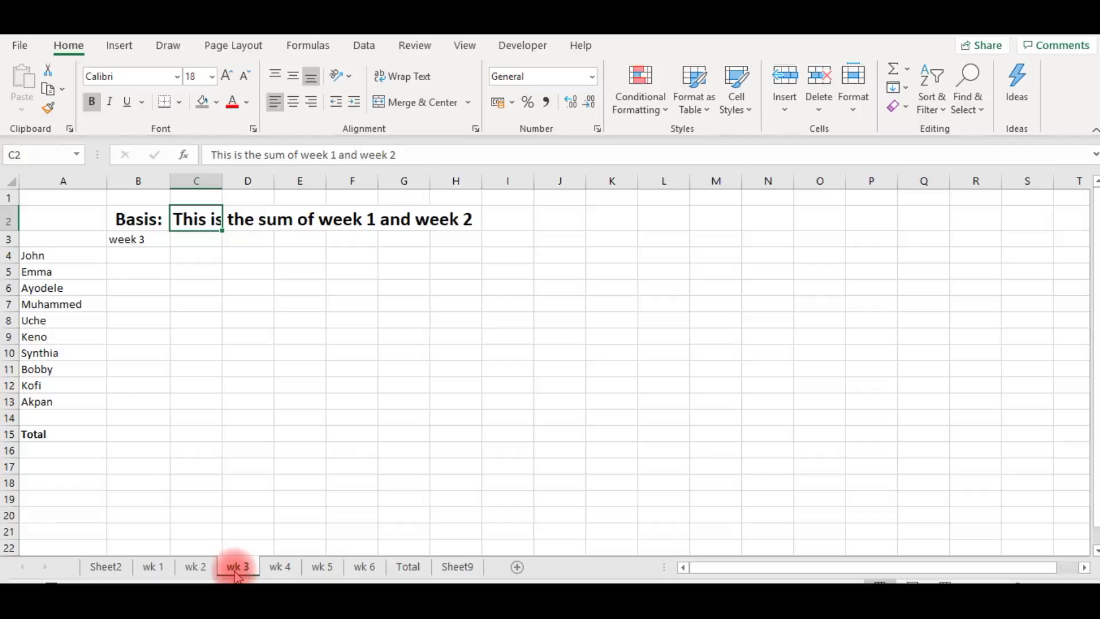
{"action": "left_click", "coordinate": [183, 338]}
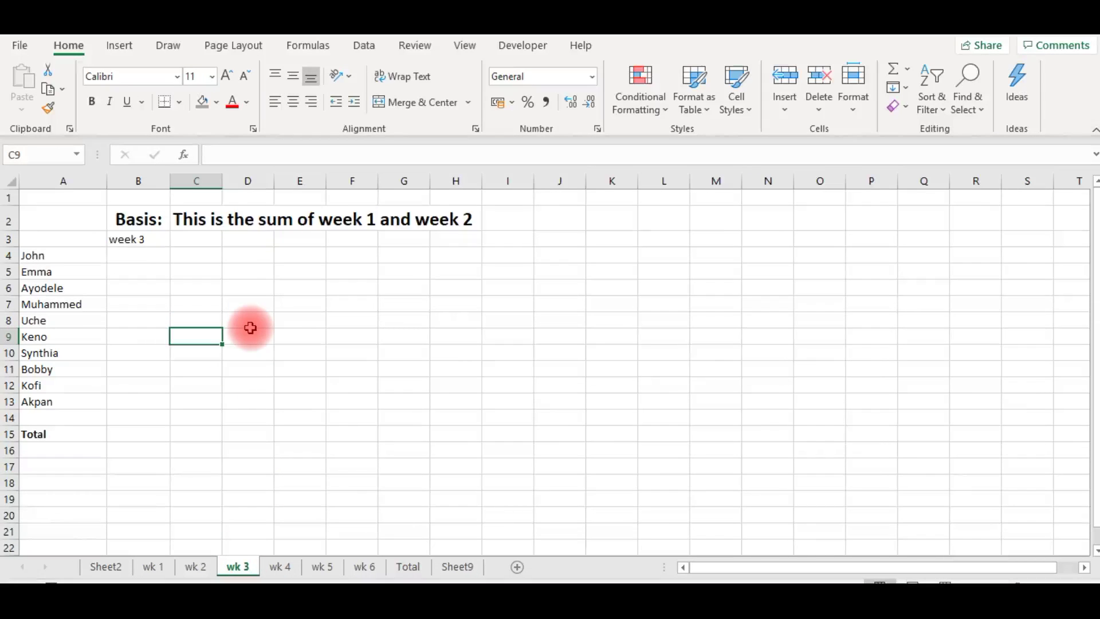
{"action": "left_click", "coordinate": [137, 260]}
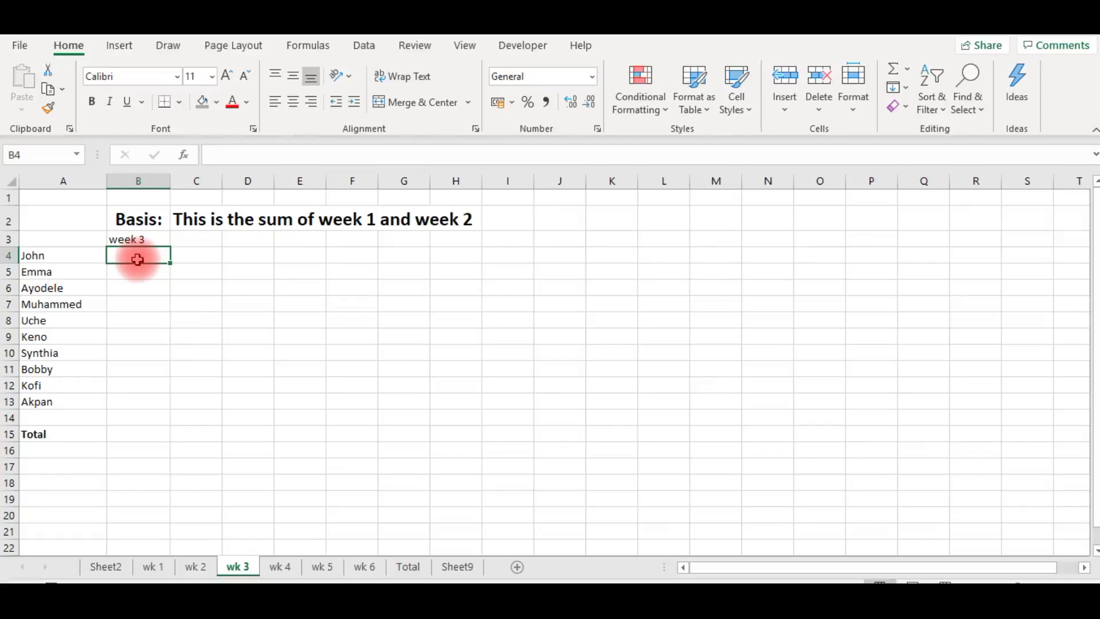
{"action": "type", "text": "="}
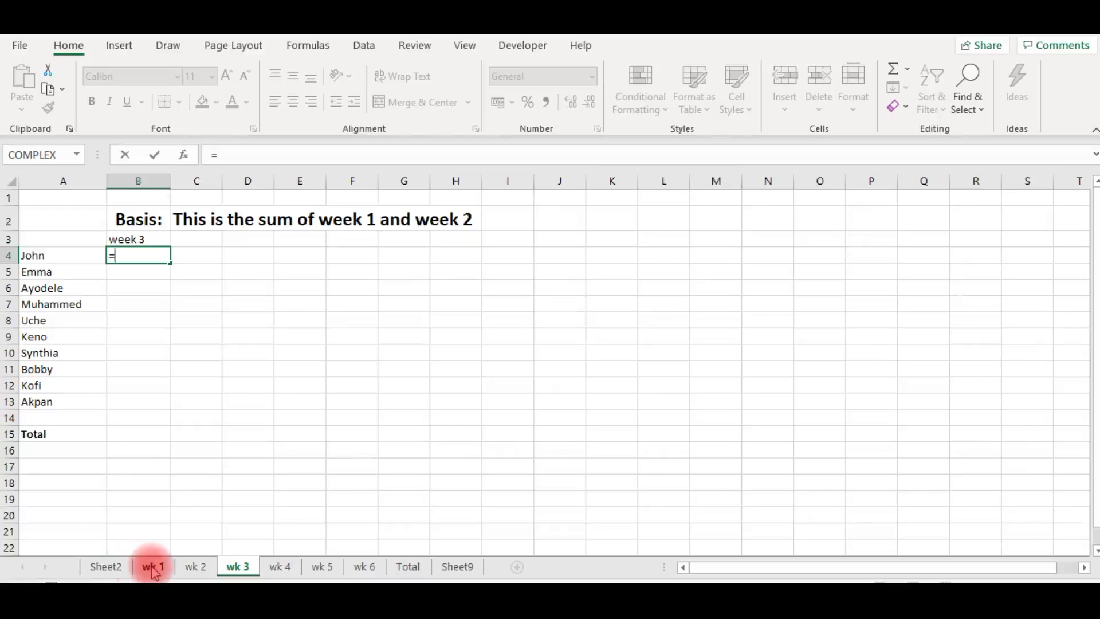
{"action": "left_click", "coordinate": [153, 567]}
{"action": "left_click", "coordinate": [125, 248]}
{"action": "type", "text": "+"}
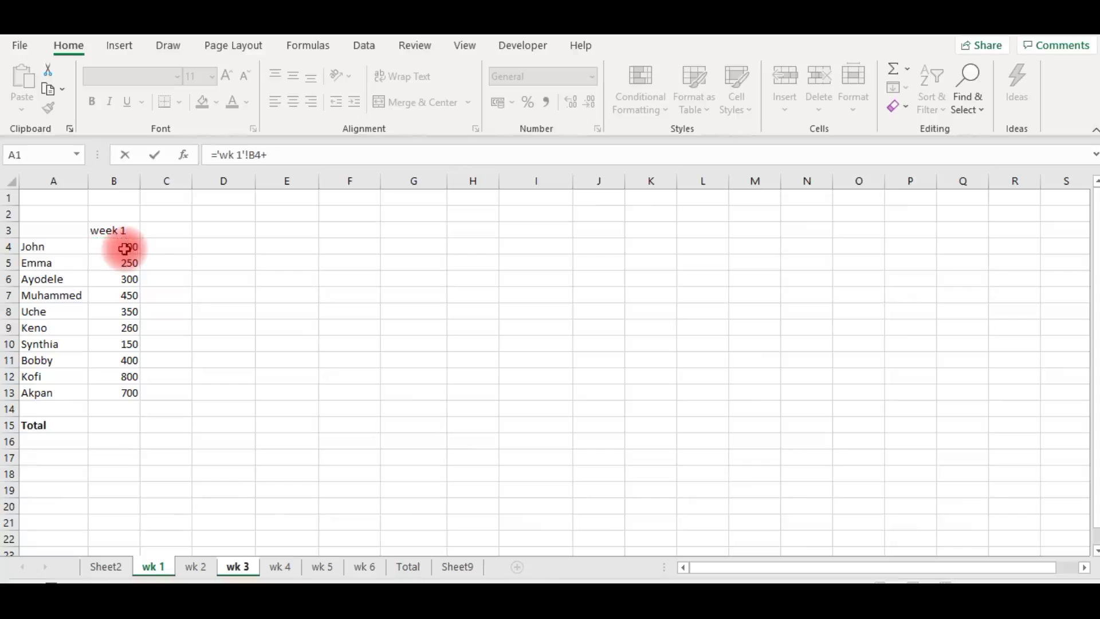
{"action": "left_click", "coordinate": [197, 567]}
{"action": "left_click", "coordinate": [148, 258]}
{"action": "key", "text": "Return"}
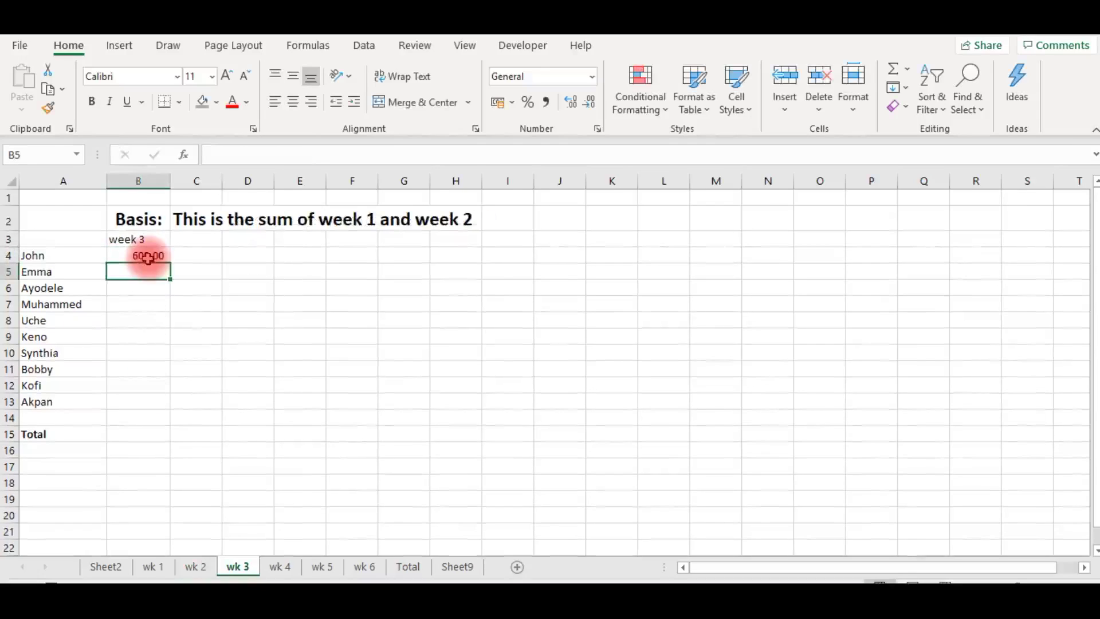
Fill the week 3 sum formula from B4 down to B13
{"action": "key", "text": "Up"}
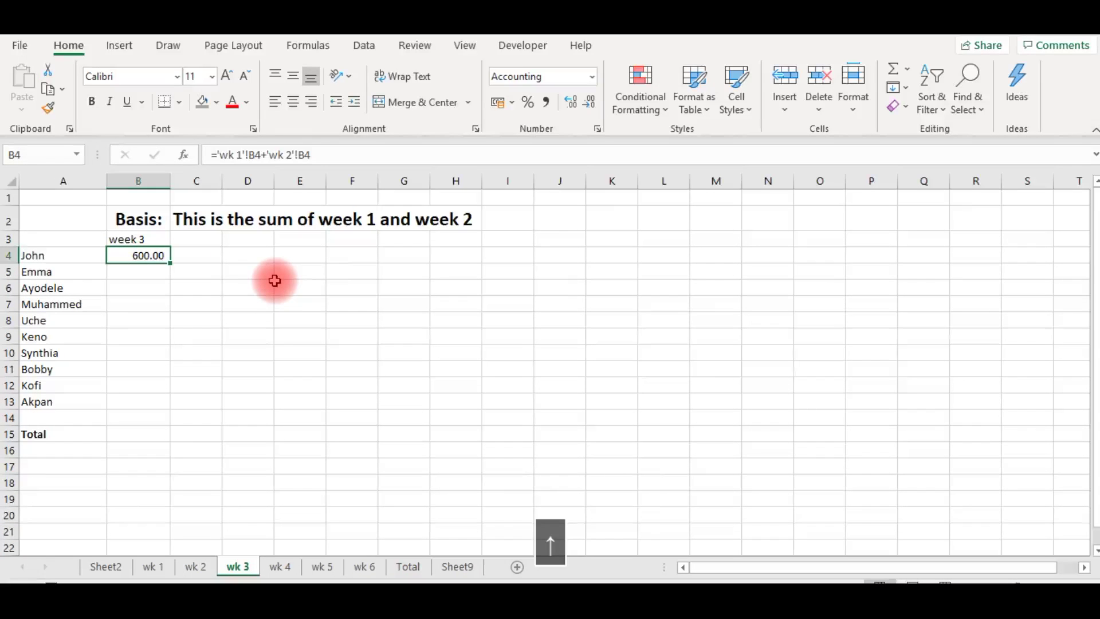
{"action": "double_click", "coordinate": [169, 263]}
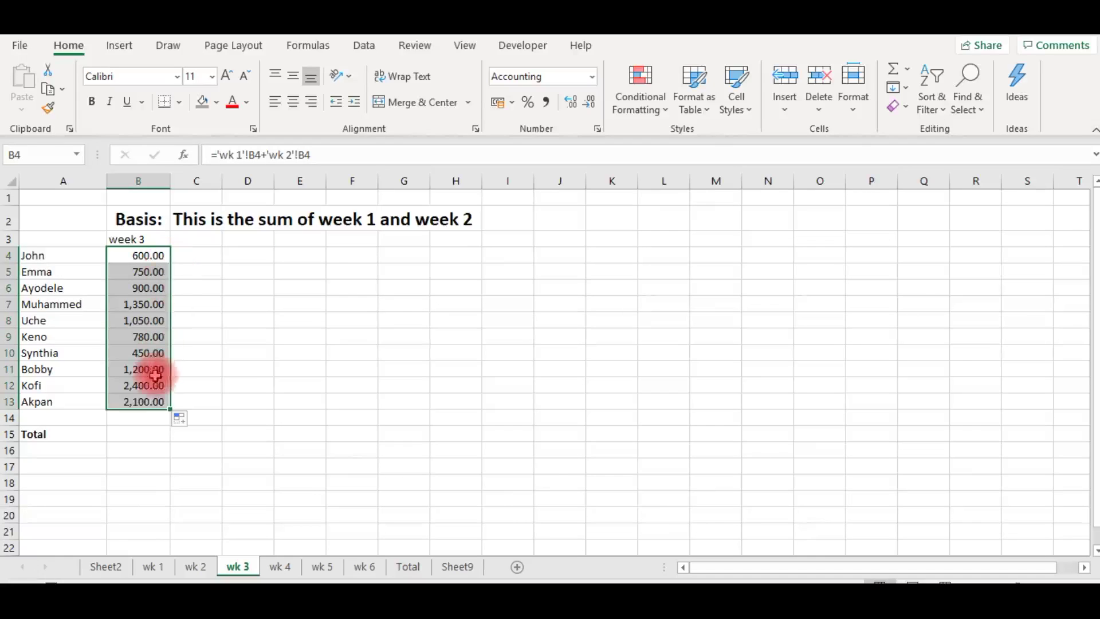
{"action": "left_click", "coordinate": [155, 424]}
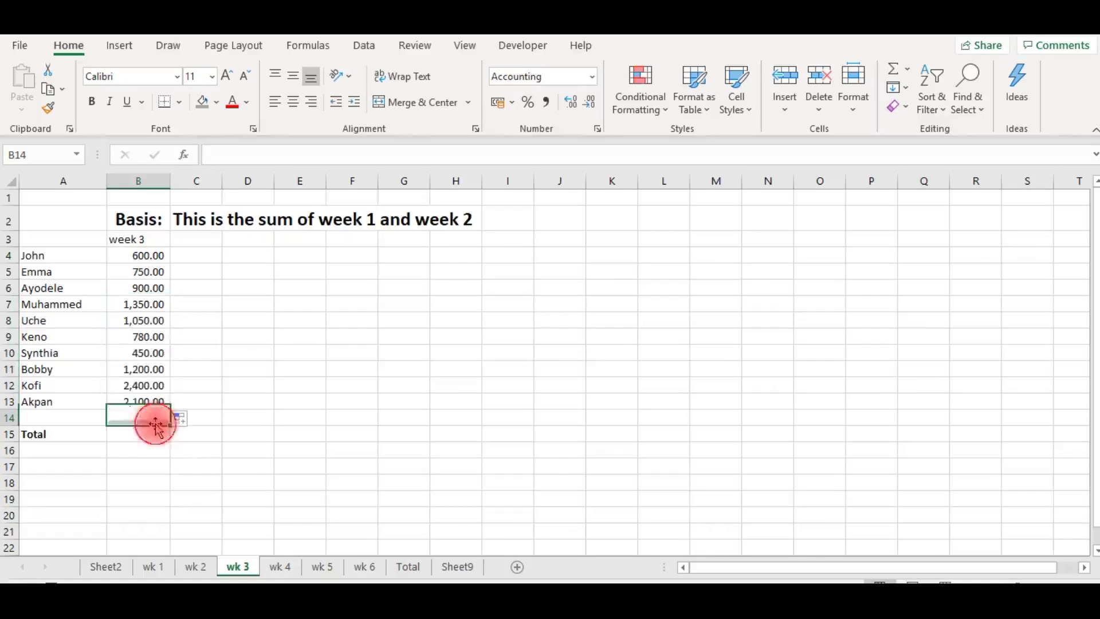
On the wk 4 sheet, enter ='wk 3'!B4*0.85 in cell B4 and fill it down to B13
{"action": "left_click", "coordinate": [281, 567]}
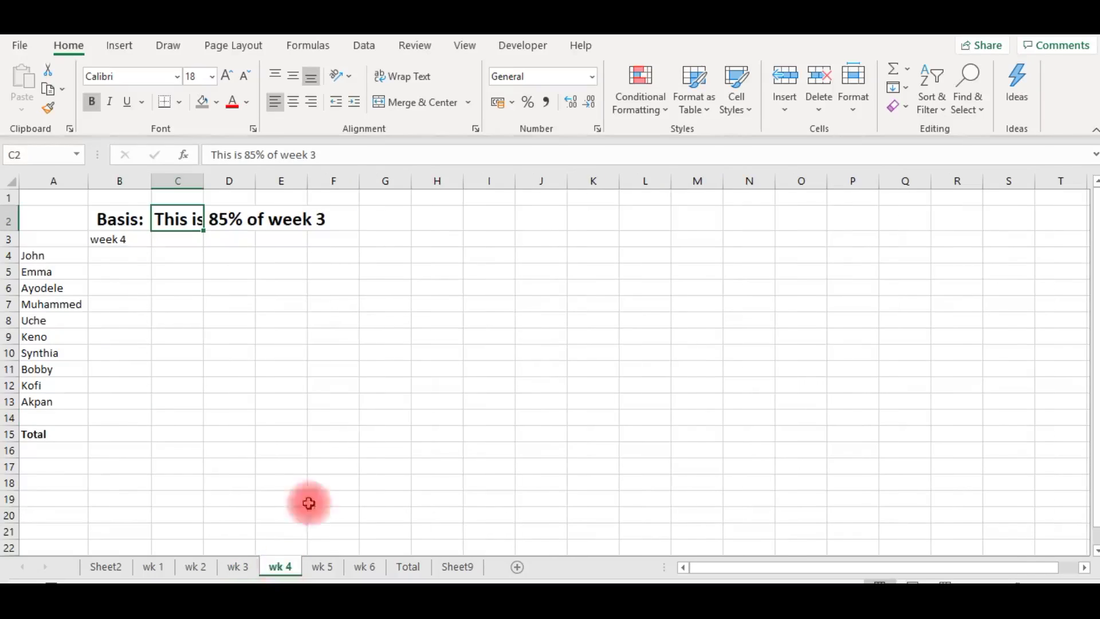
{"action": "left_click", "coordinate": [149, 273]}
{"action": "left_click", "coordinate": [123, 252]}
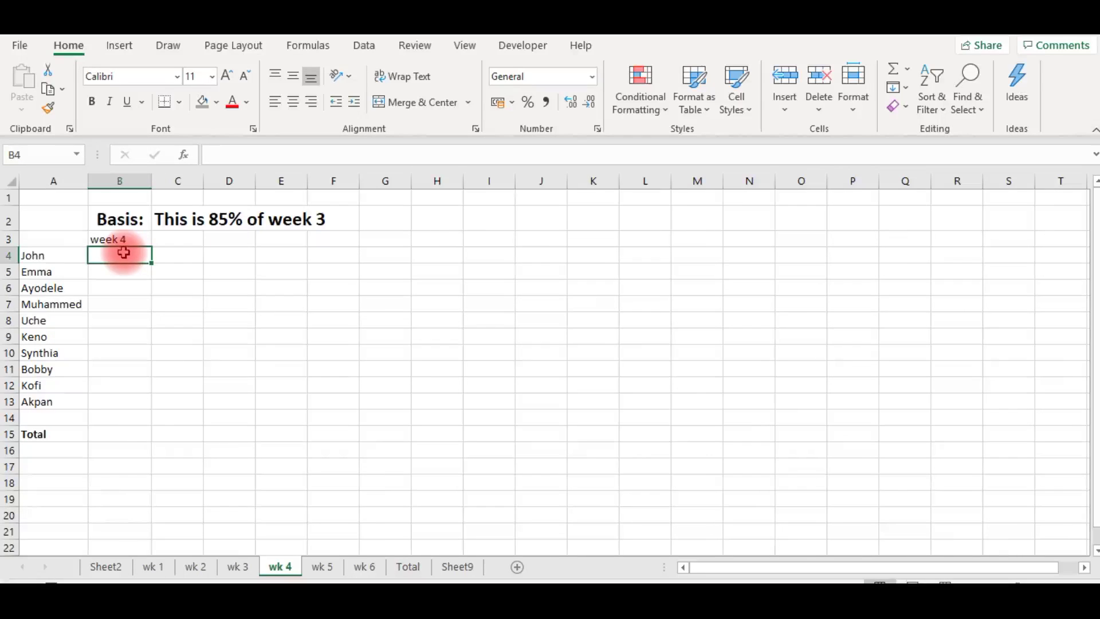
{"action": "type", "text": "="}
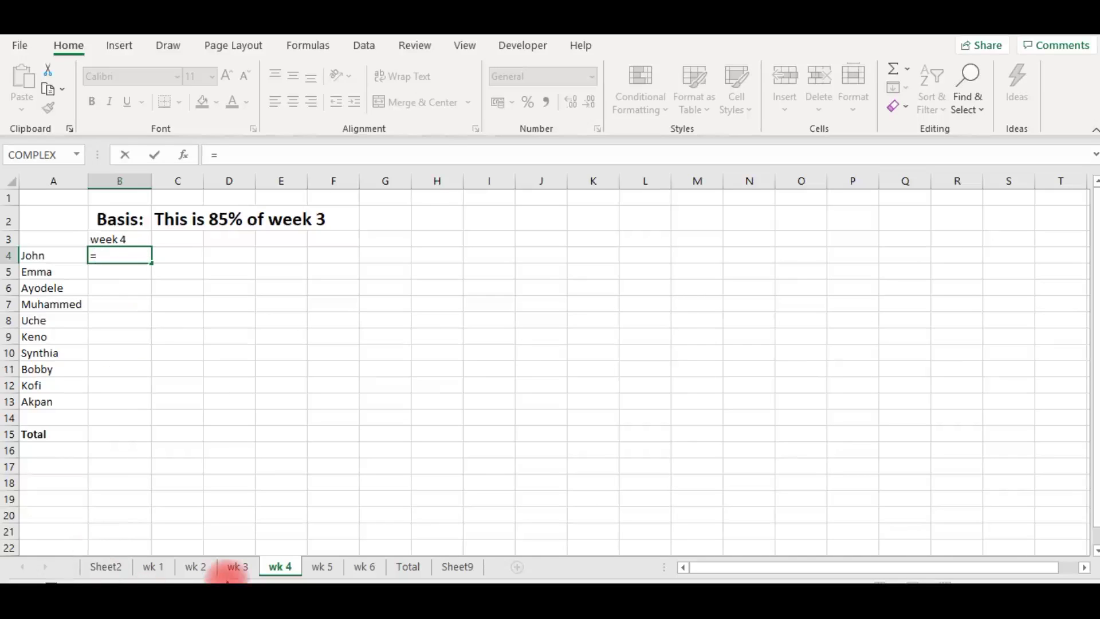
{"action": "left_click", "coordinate": [237, 573]}
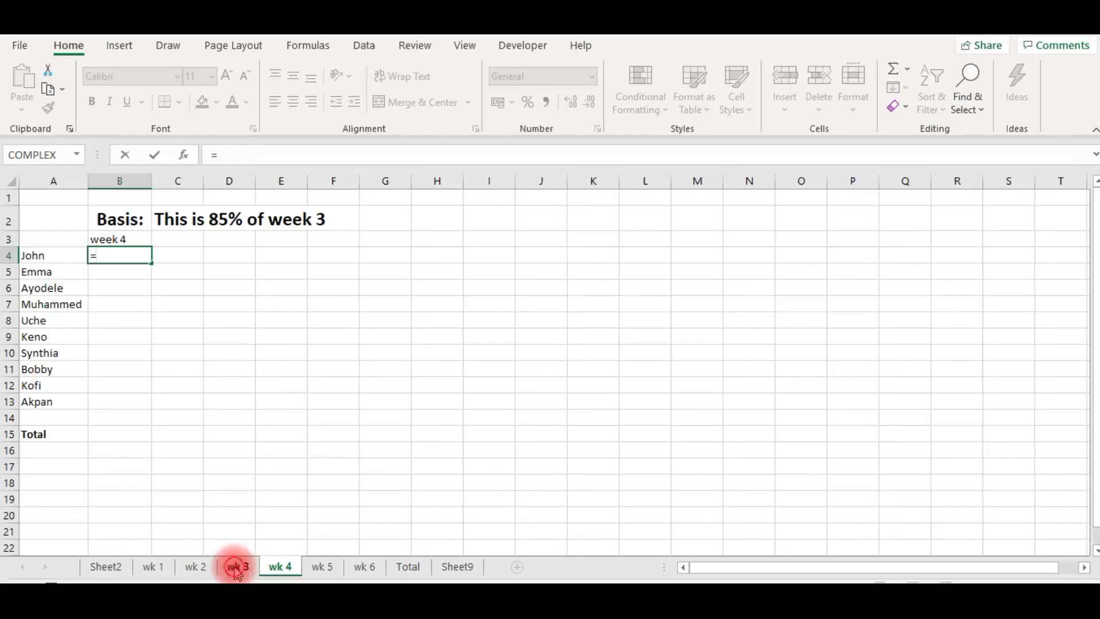
{"action": "left_click", "coordinate": [146, 256]}
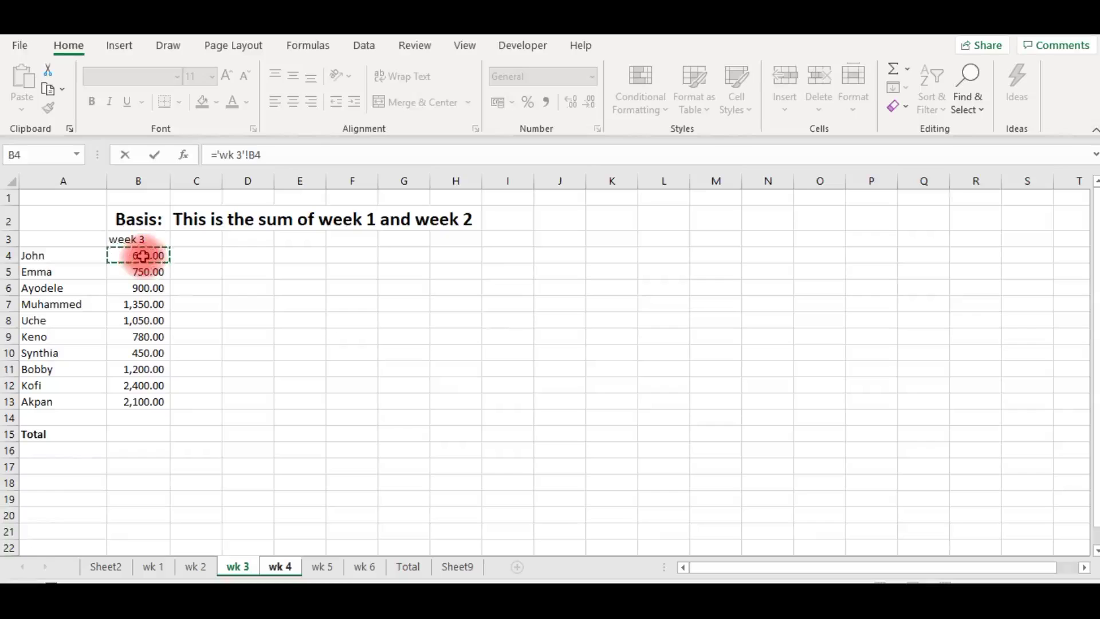
{"action": "type", "text": "*"}
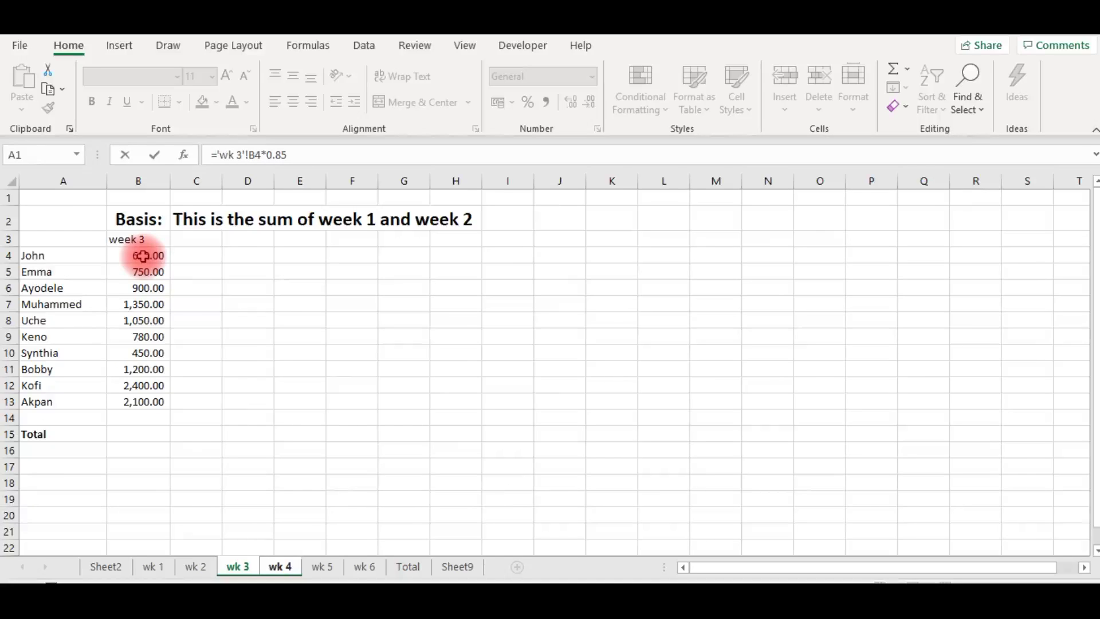
{"action": "key", "text": "Return"}
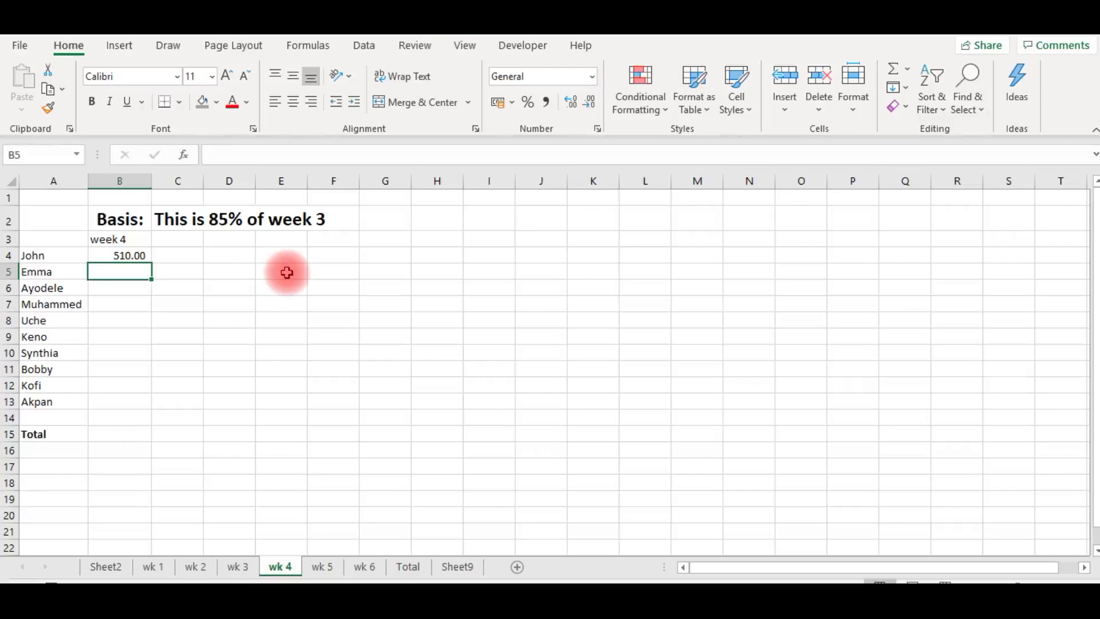
{"action": "key", "text": "Up"}
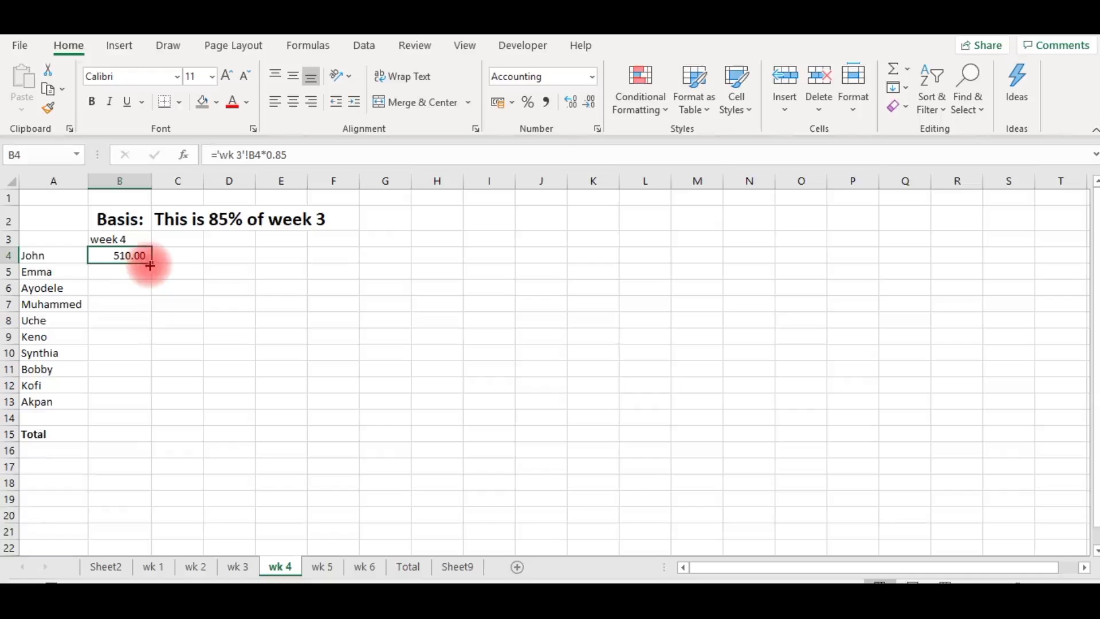
{"action": "double_click", "coordinate": [152, 264]}
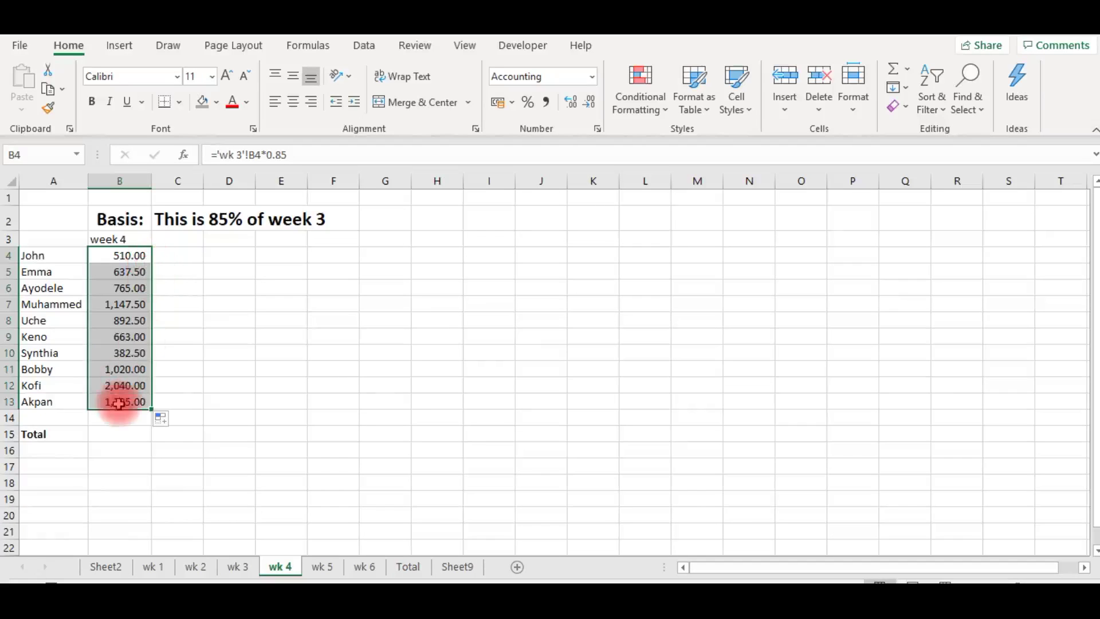
In cell B4 of the wk 5 sheet, enter ='wk 1'!B4*'wk 3'!B4 to multiply week 1 by week 3
{"action": "left_click", "coordinate": [322, 554]}
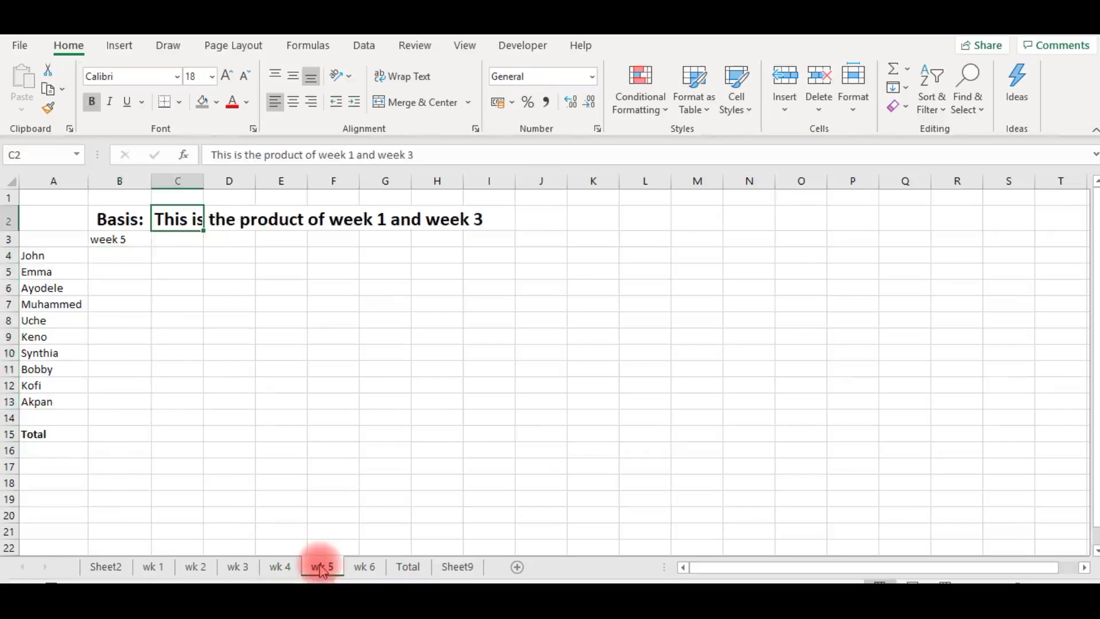
{"action": "left_click", "coordinate": [130, 255]}
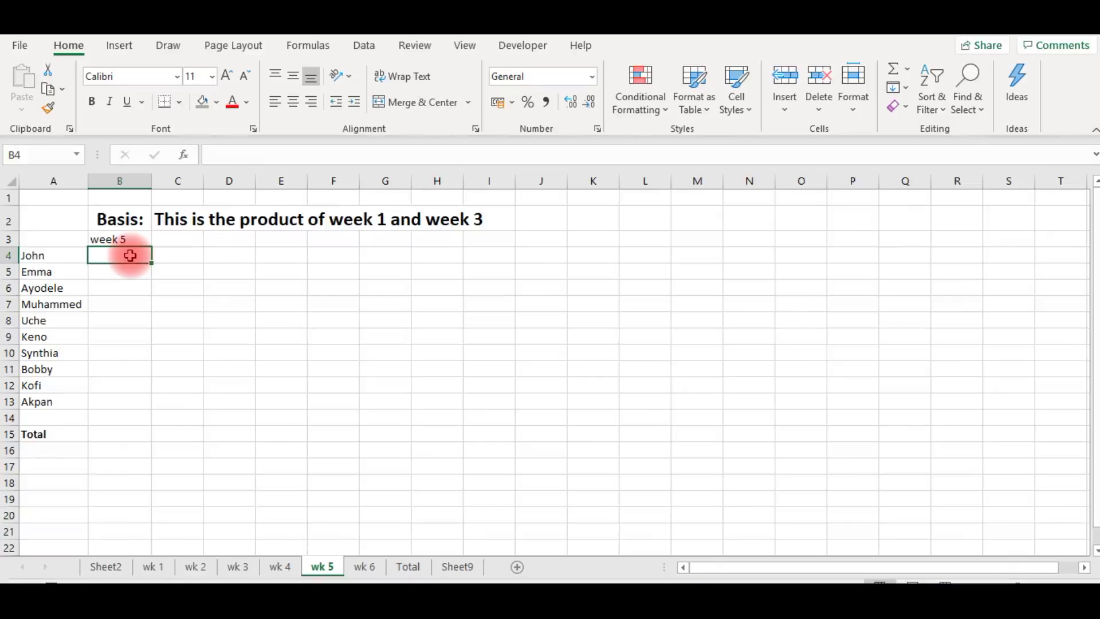
{"action": "type", "text": "="}
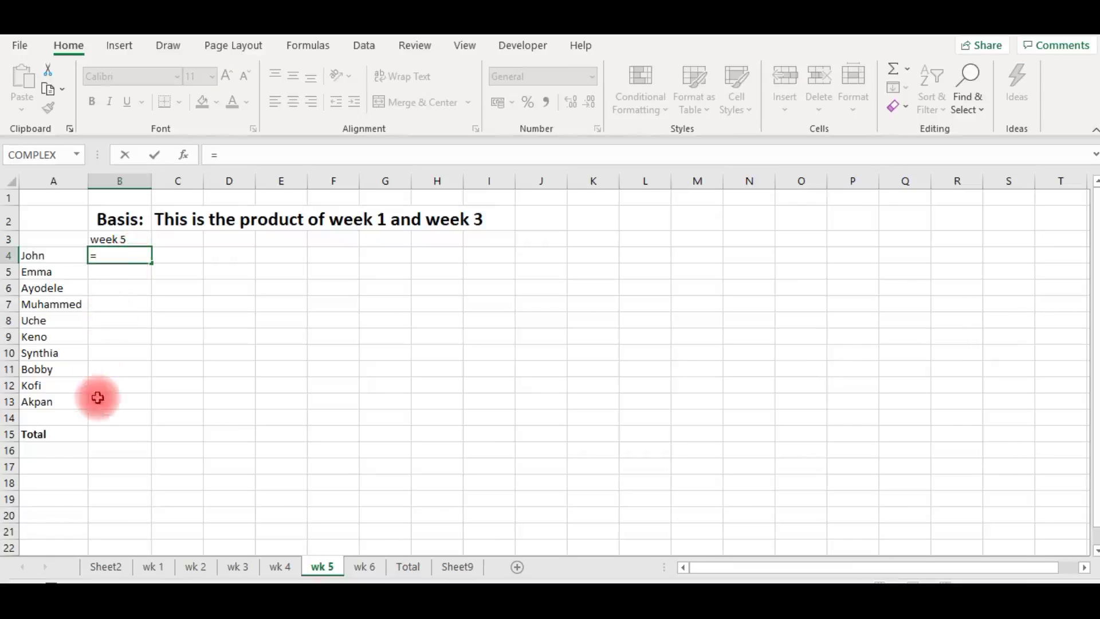
{"action": "left_click", "coordinate": [156, 569]}
{"action": "left_click", "coordinate": [133, 245]}
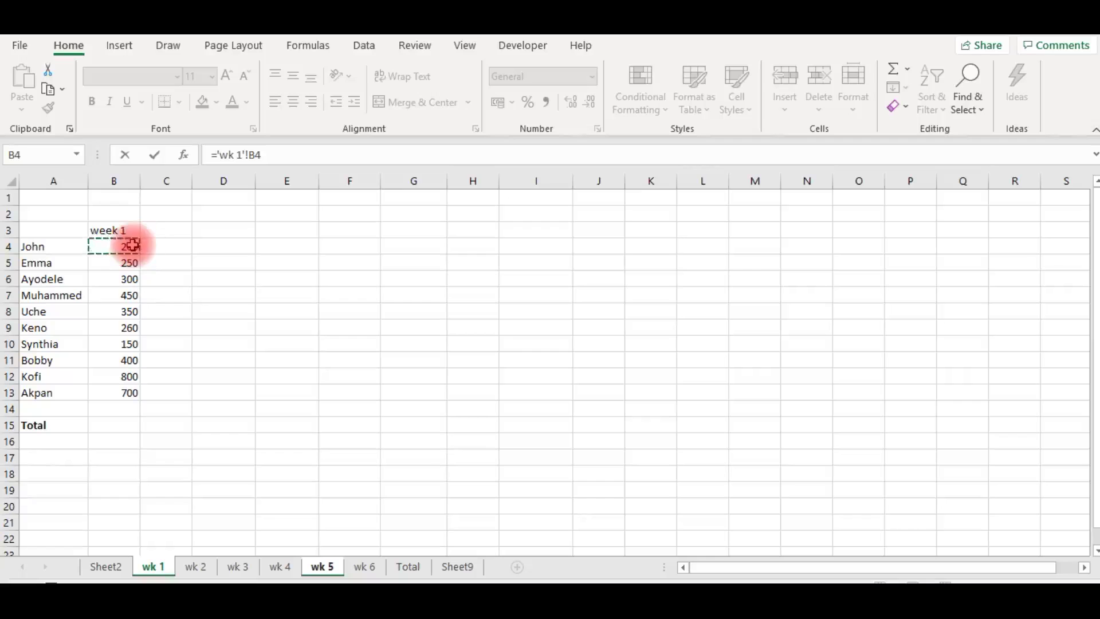
{"action": "type", "text": "*"}
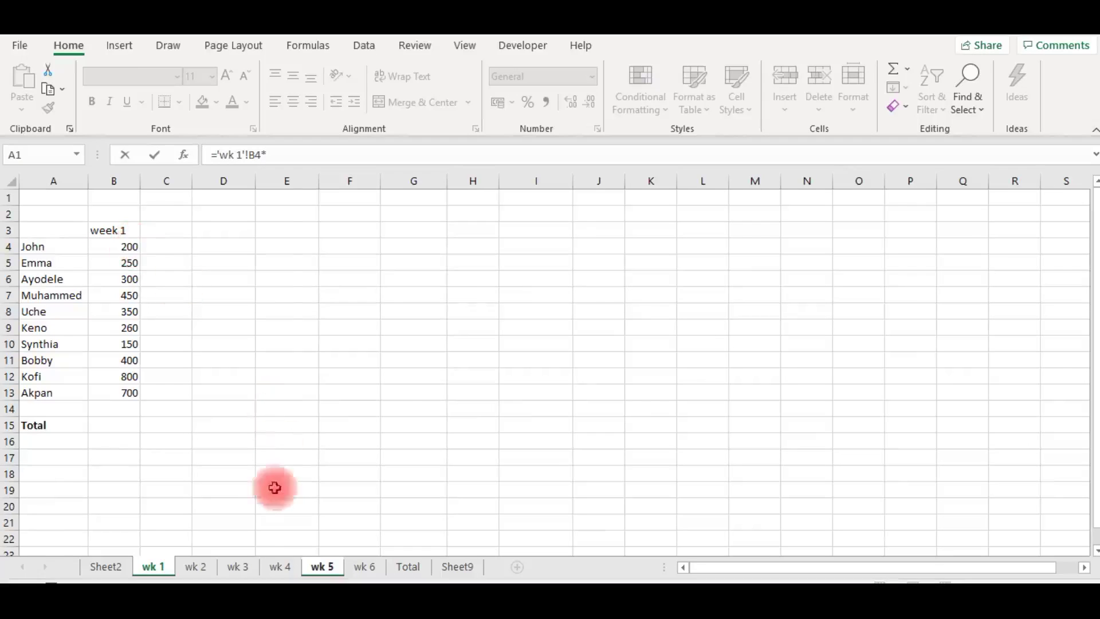
{"action": "left_click", "coordinate": [237, 567]}
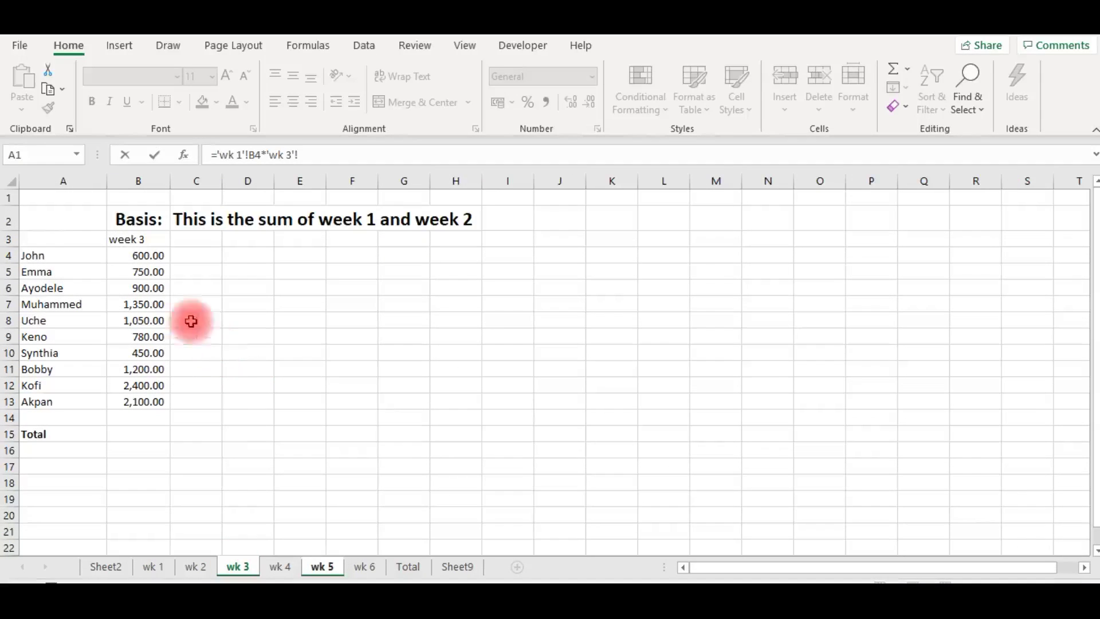
{"action": "left_click", "coordinate": [135, 257]}
{"action": "key", "text": "Return"}
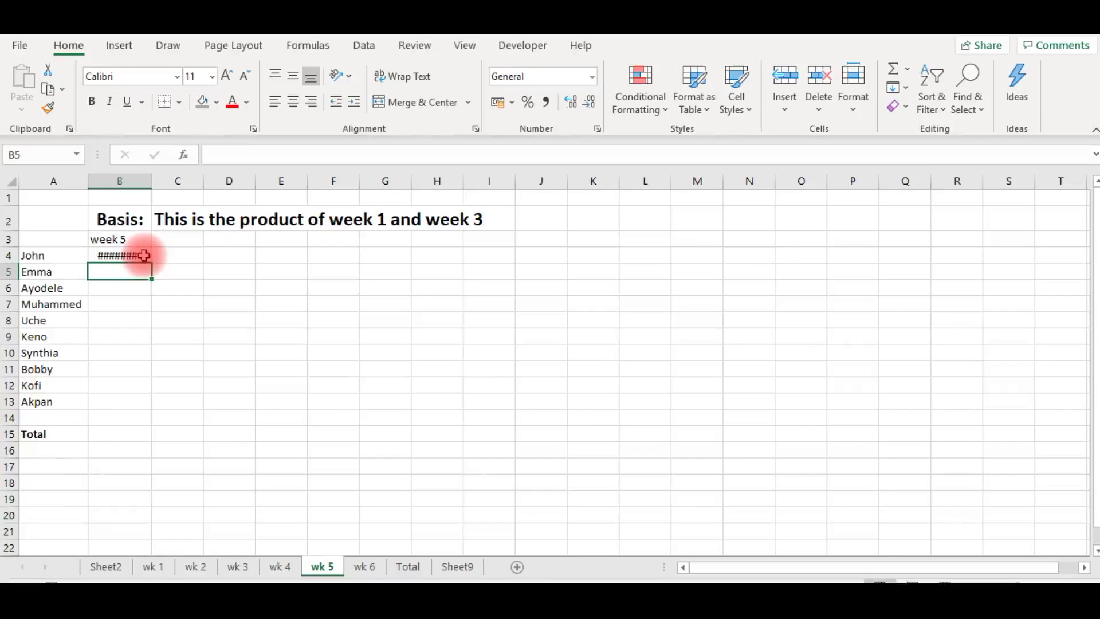
Widen column B on the wk 5 sheet to fit the full figure and fill the product formula from B4 down to B13
{"action": "left_click", "coordinate": [142, 255]}
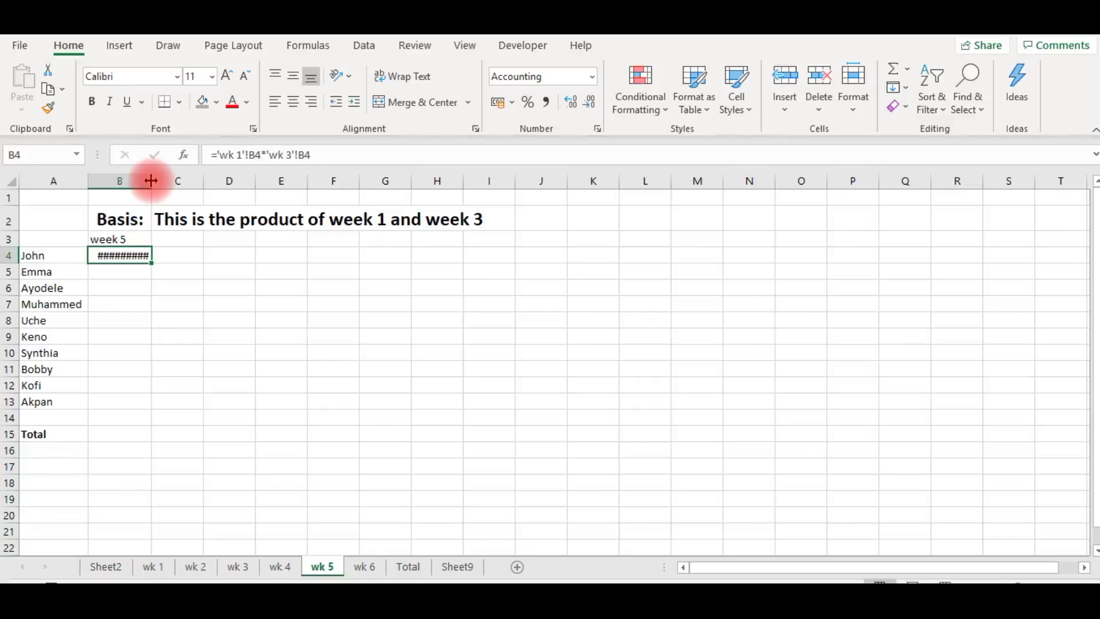
{"action": "left_click_drag", "start_coordinate": [151, 181], "coordinate": [164, 181]}
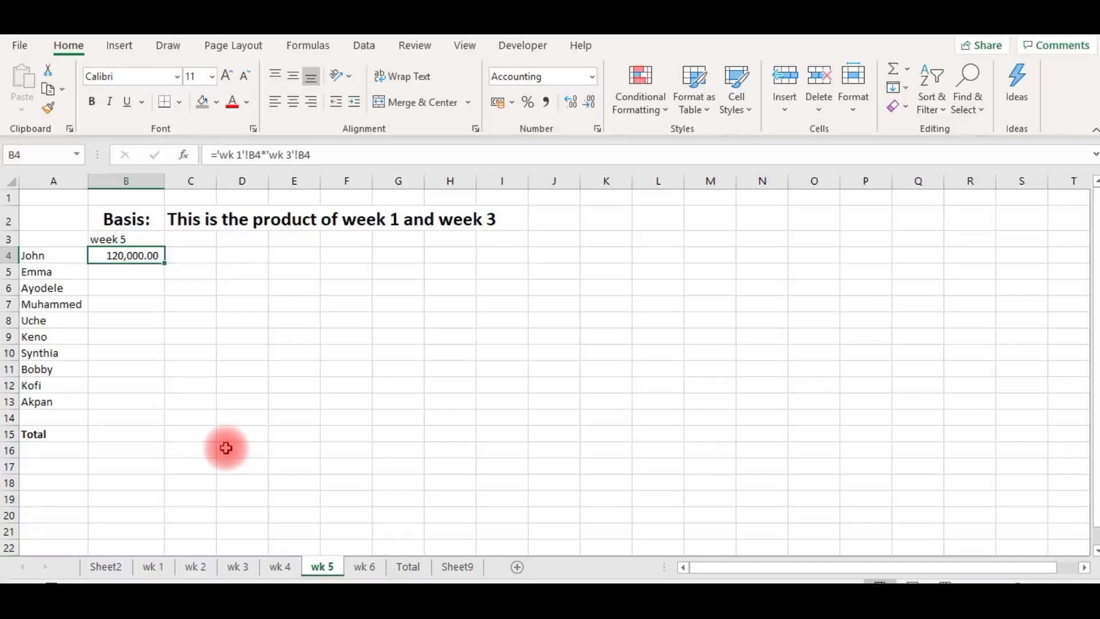
{"action": "double_click", "coordinate": [165, 263]}
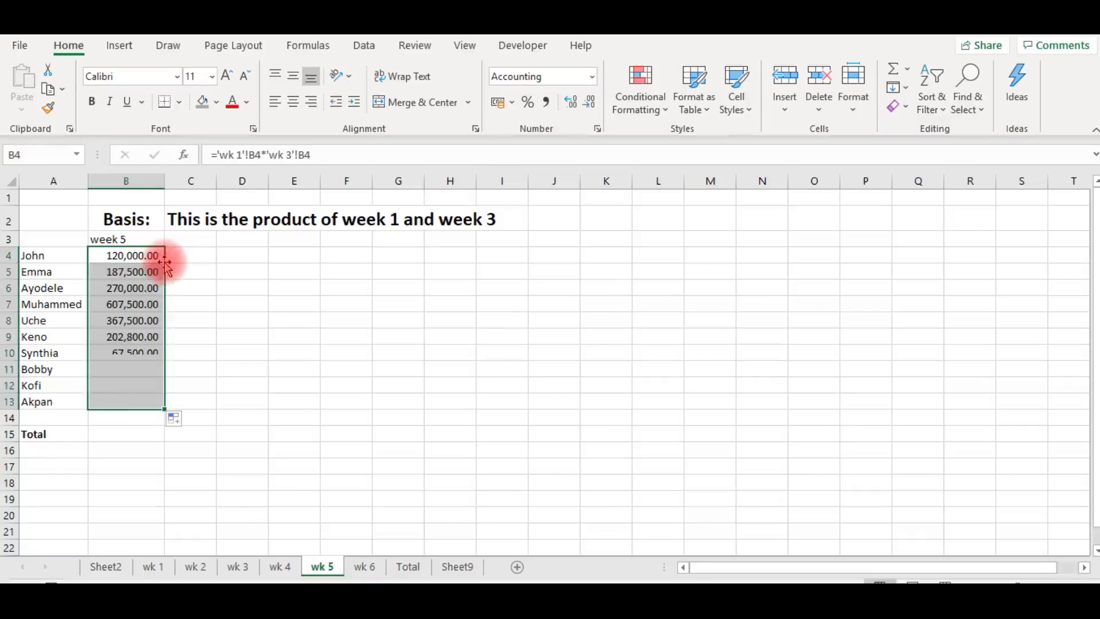
In cell B4 of the wk 6 sheet, enter ='wk 5'!B4/'wk 3'!B4 to divide week 5 by week 3
{"action": "left_click", "coordinate": [365, 568]}
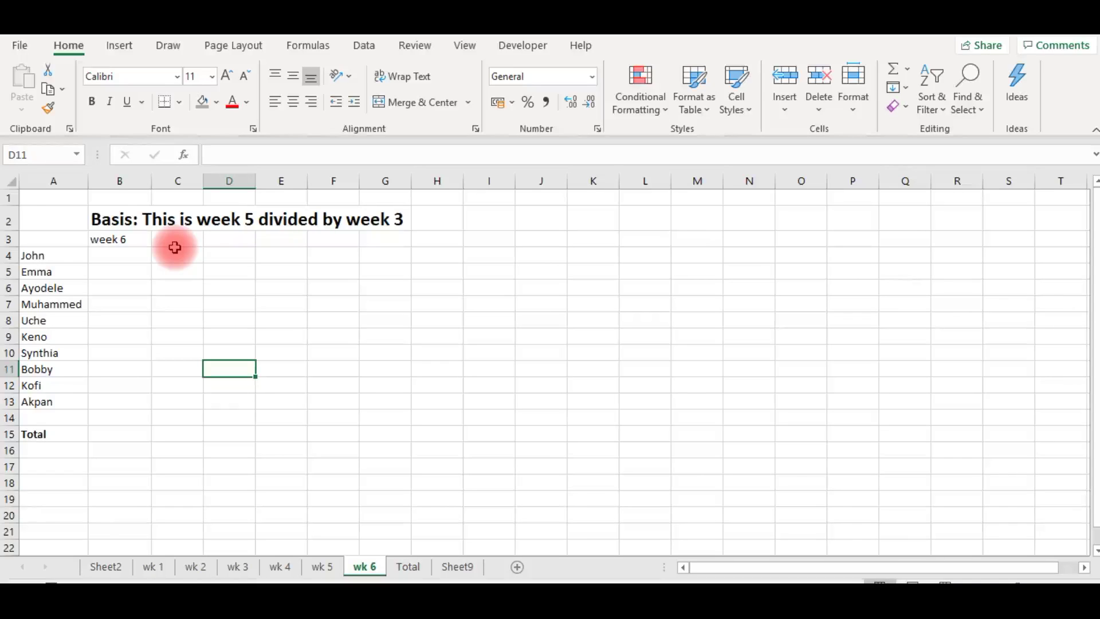
{"action": "left_click", "coordinate": [117, 256]}
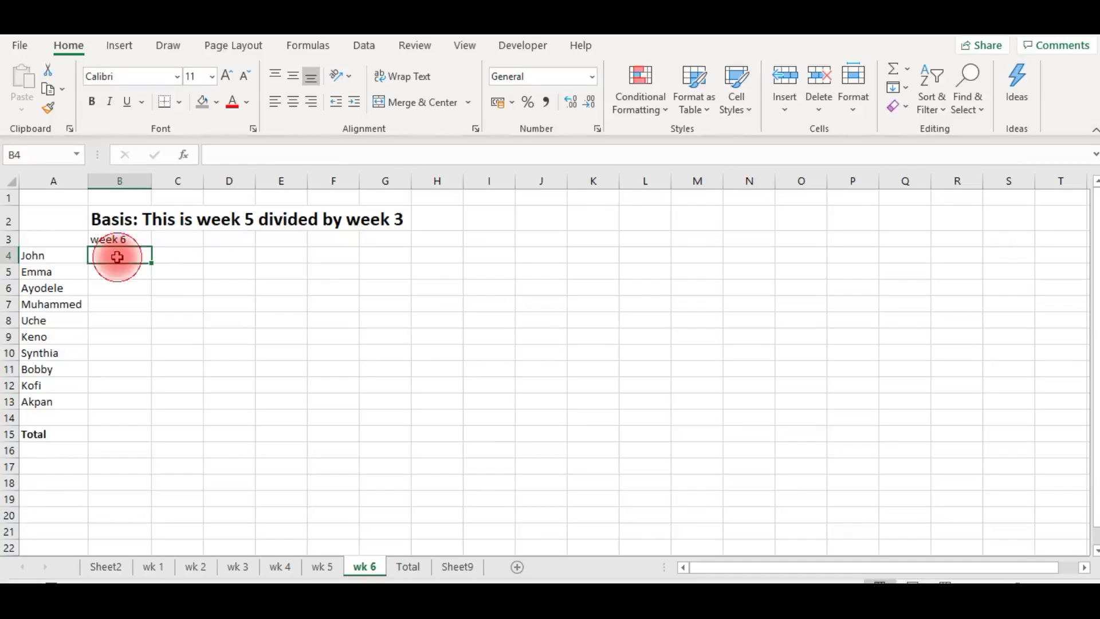
{"action": "type", "text": "="}
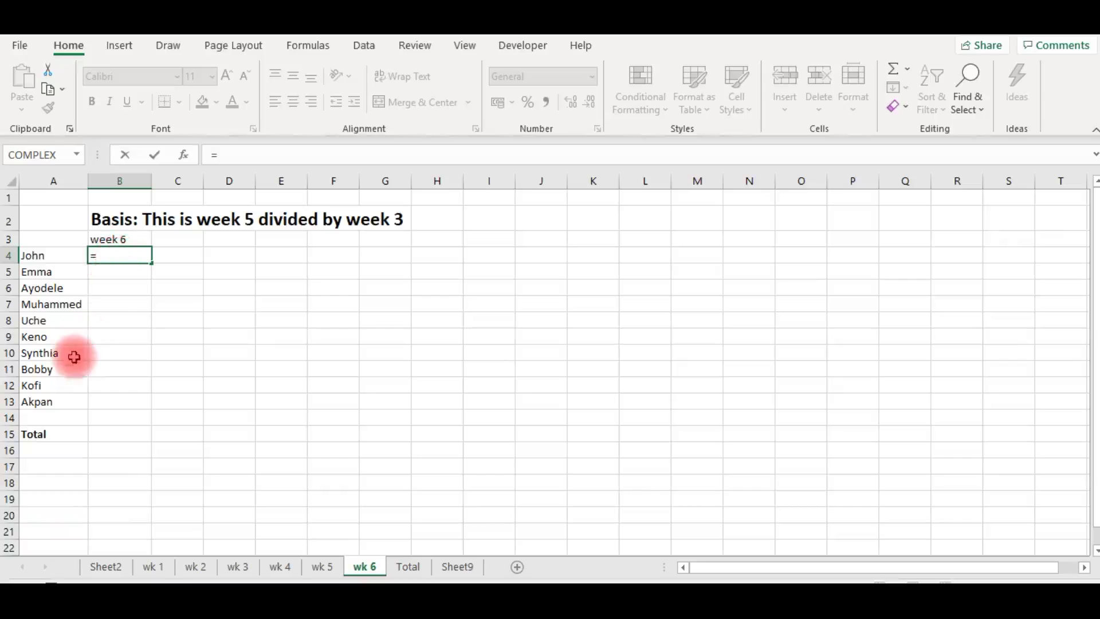
{"action": "left_click", "coordinate": [319, 567]}
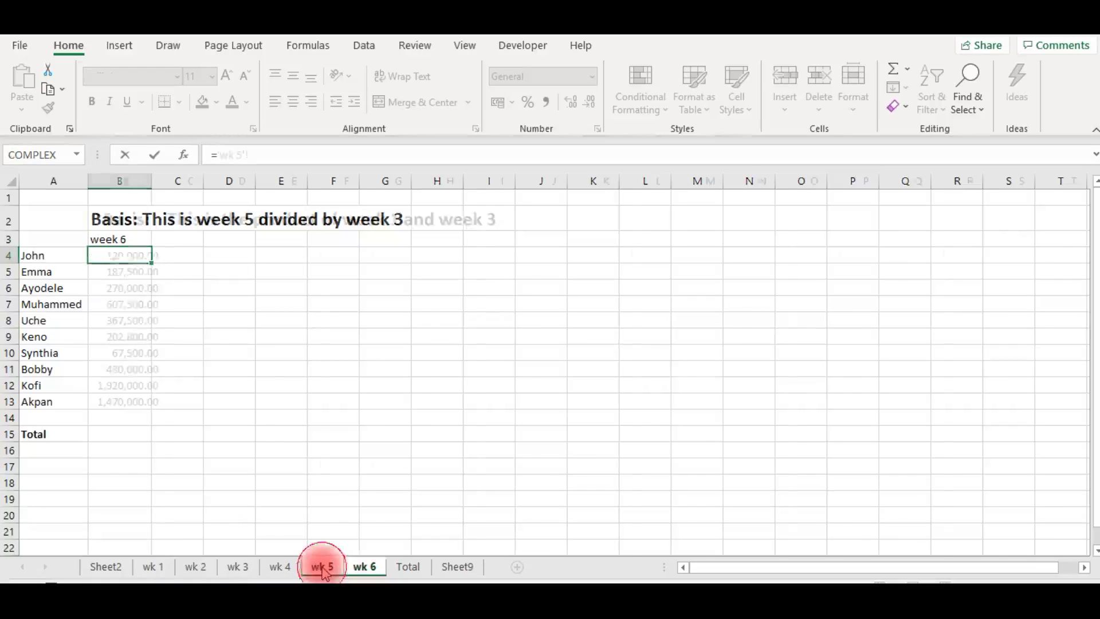
{"action": "left_click", "coordinate": [140, 254]}
{"action": "type", "text": "/"}
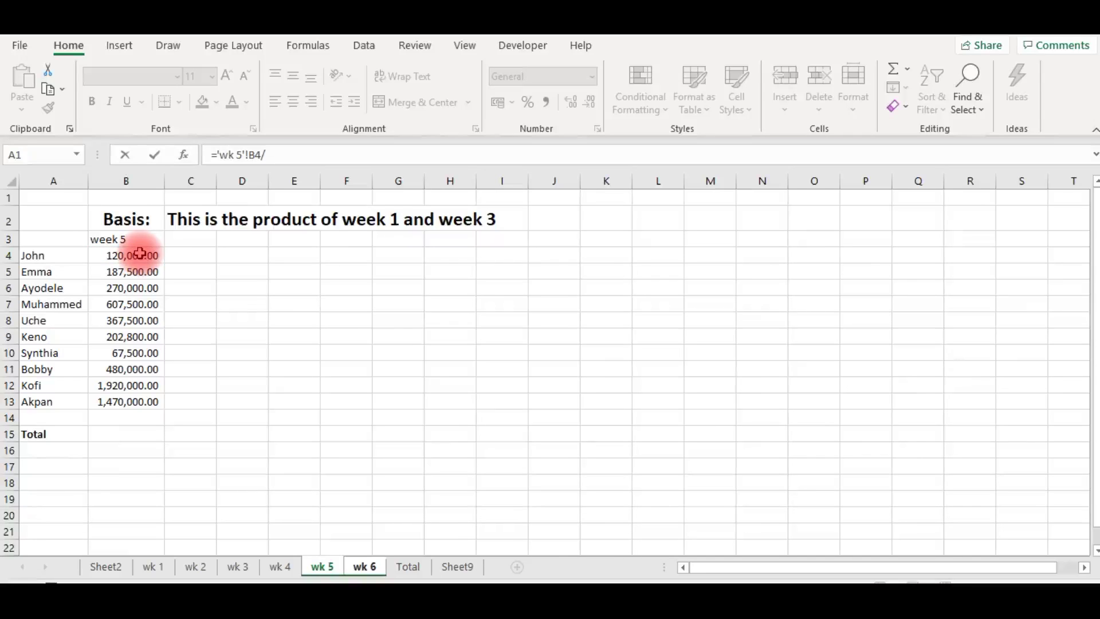
{"action": "left_click", "coordinate": [246, 569]}
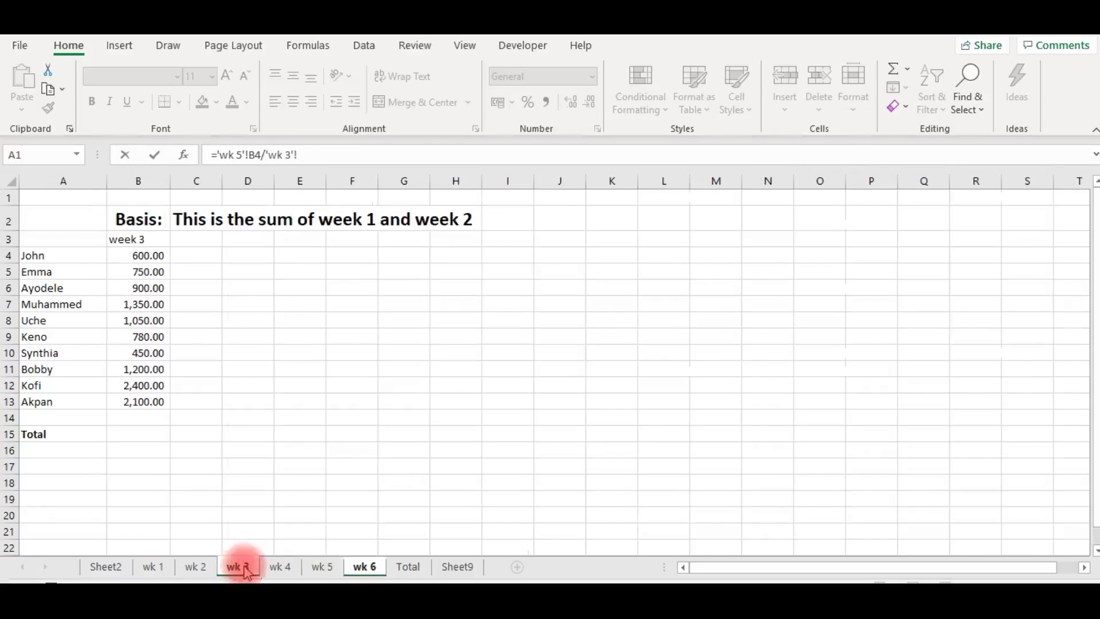
{"action": "left_click", "coordinate": [141, 253]}
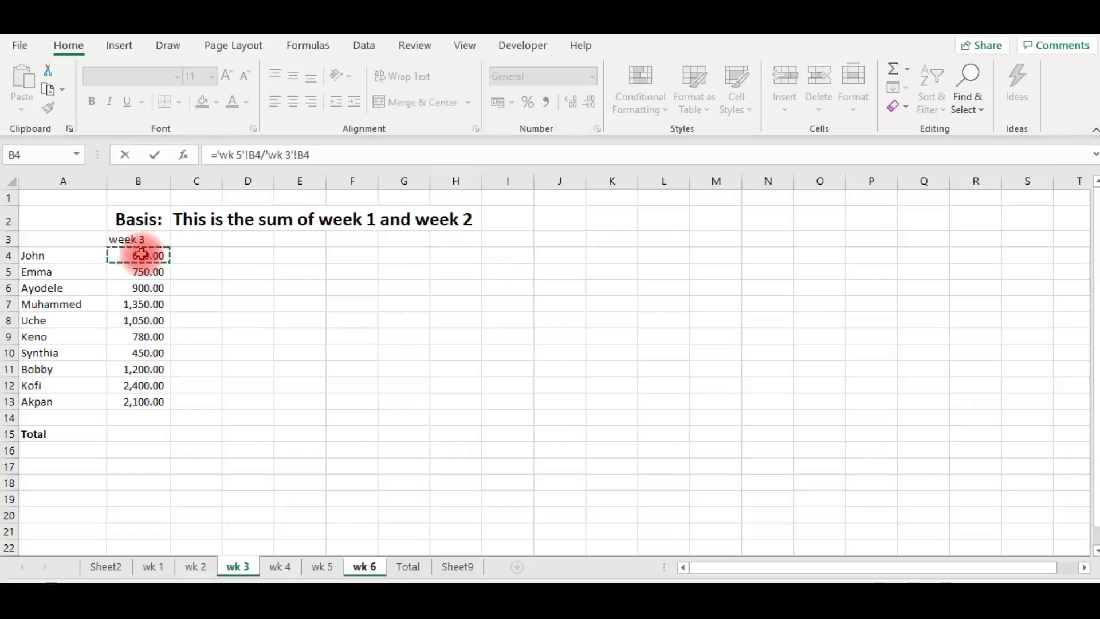
{"action": "key", "text": "Return"}
Fill the week 6 division formula from B4 down to B13
{"action": "left_click", "coordinate": [139, 253]}
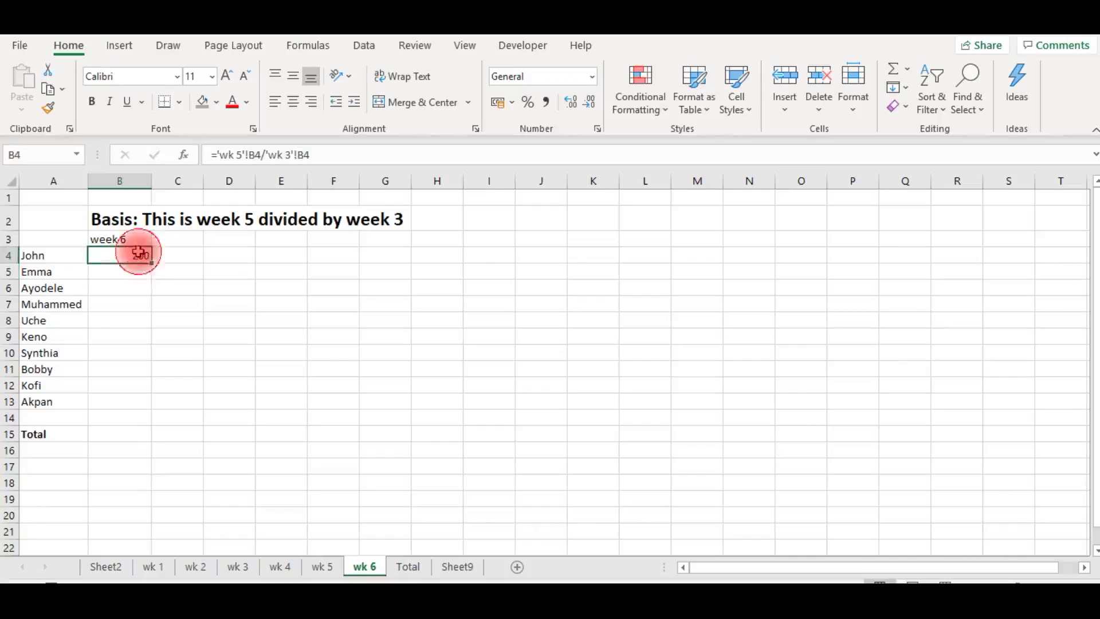
{"action": "double_click", "coordinate": [152, 263]}
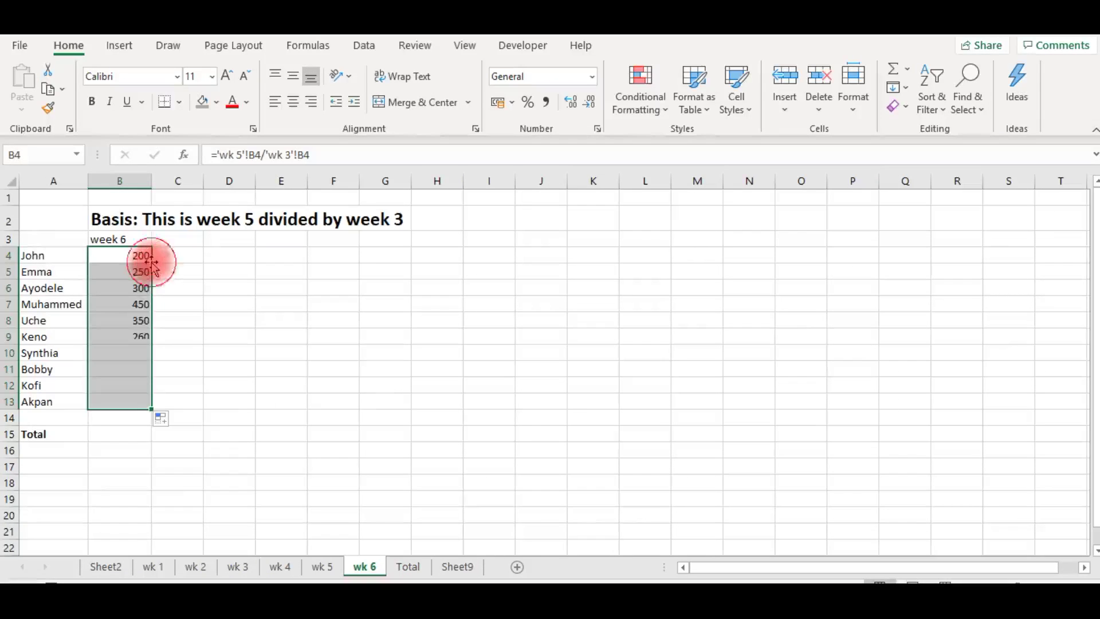
{"action": "left_click", "coordinate": [138, 423]}
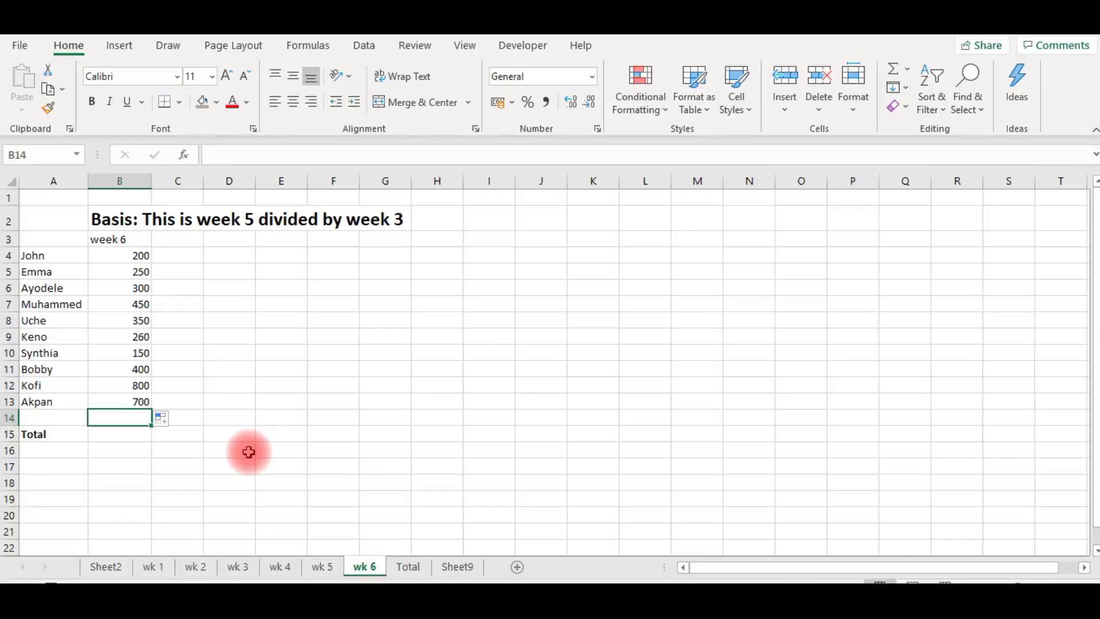
In cell B4 of the Total sheet, enter ='wk 1'!B4+'wk 2'!B4+'wk 3'!B4+'wk 4'!B4+'wk 5'!B4+'wk 6'!B4 to sum all six weeks
{"action": "left_click", "coordinate": [408, 567]}
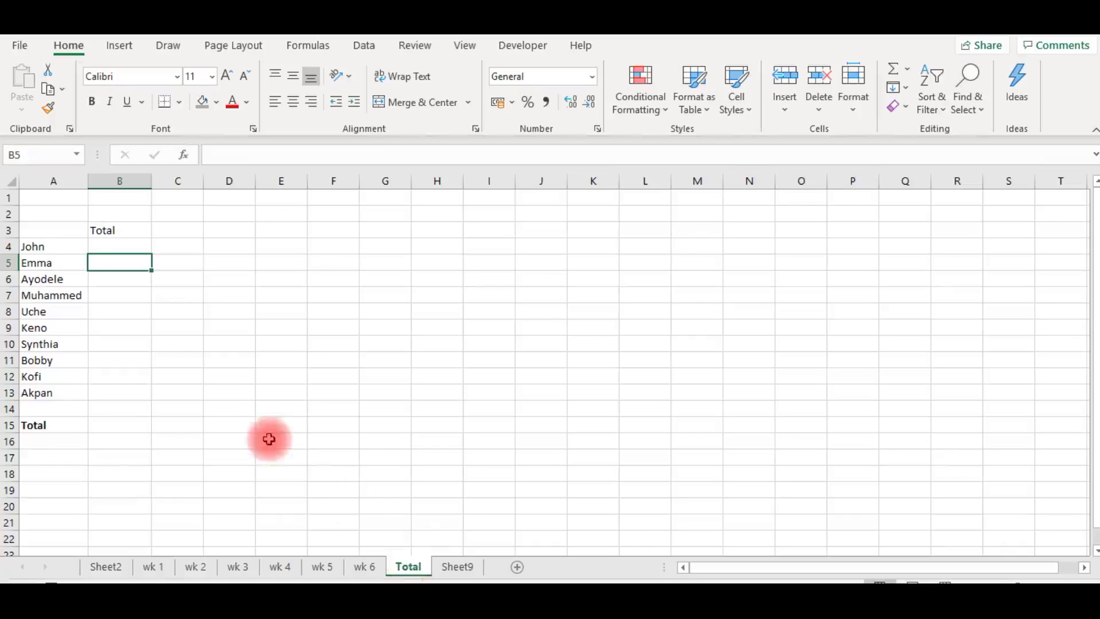
{"action": "left_click", "coordinate": [96, 246]}
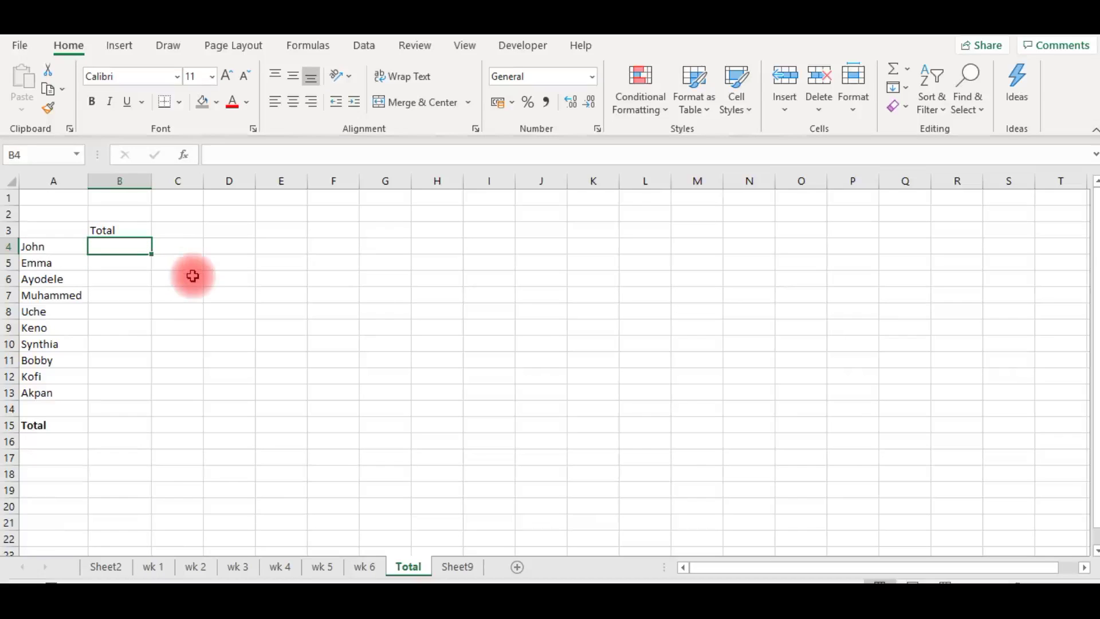
{"action": "type", "text": "="}
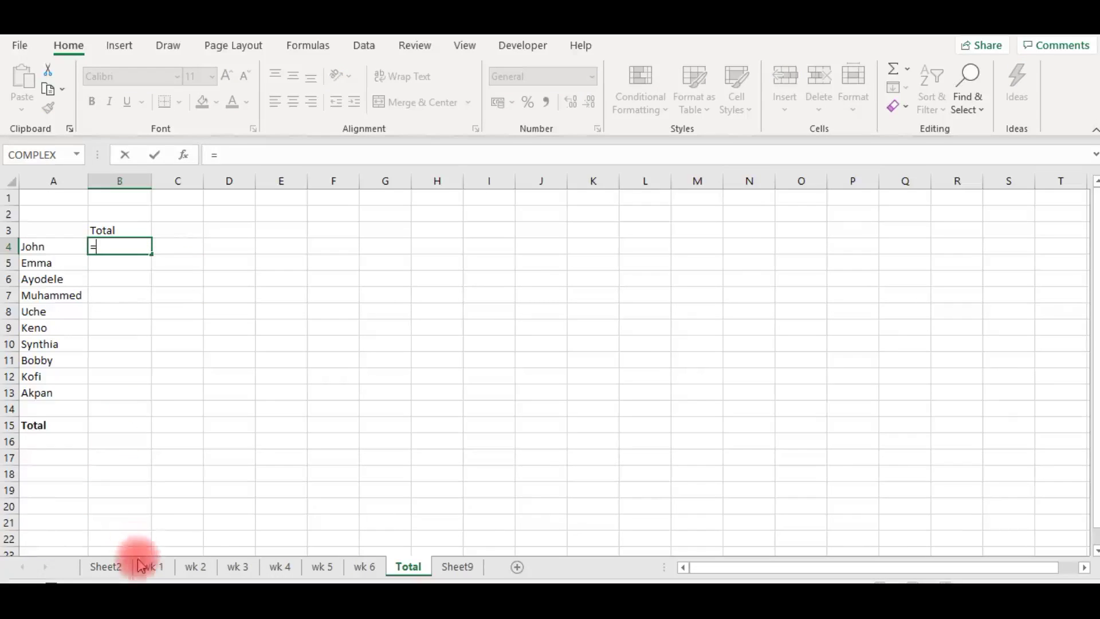
{"action": "left_click", "coordinate": [153, 569]}
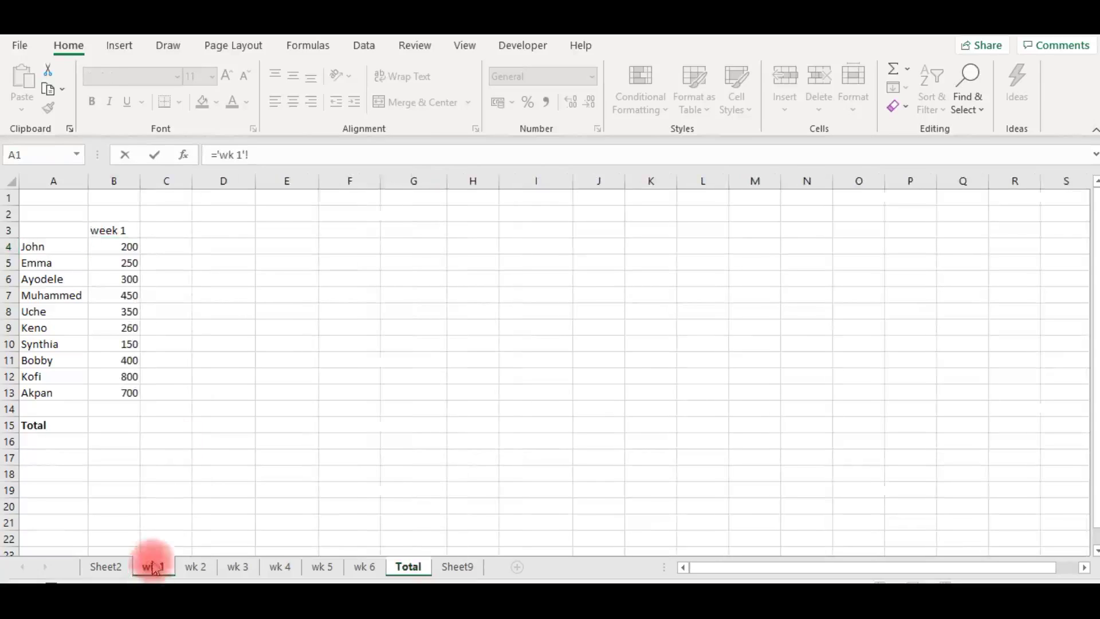
{"action": "left_click", "coordinate": [124, 248]}
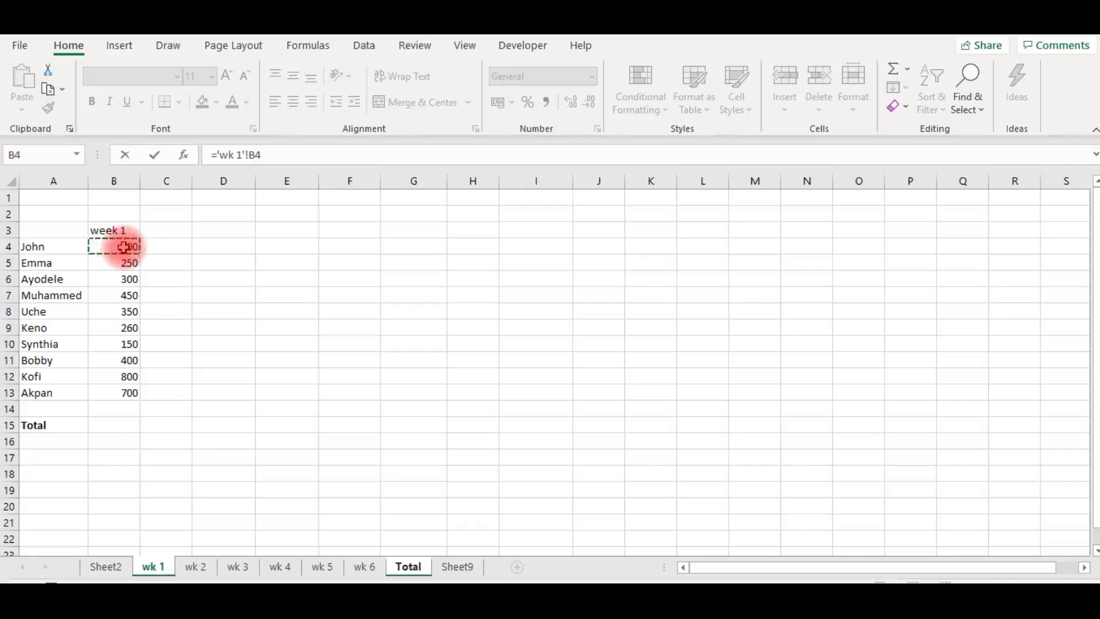
{"action": "type", "text": "+"}
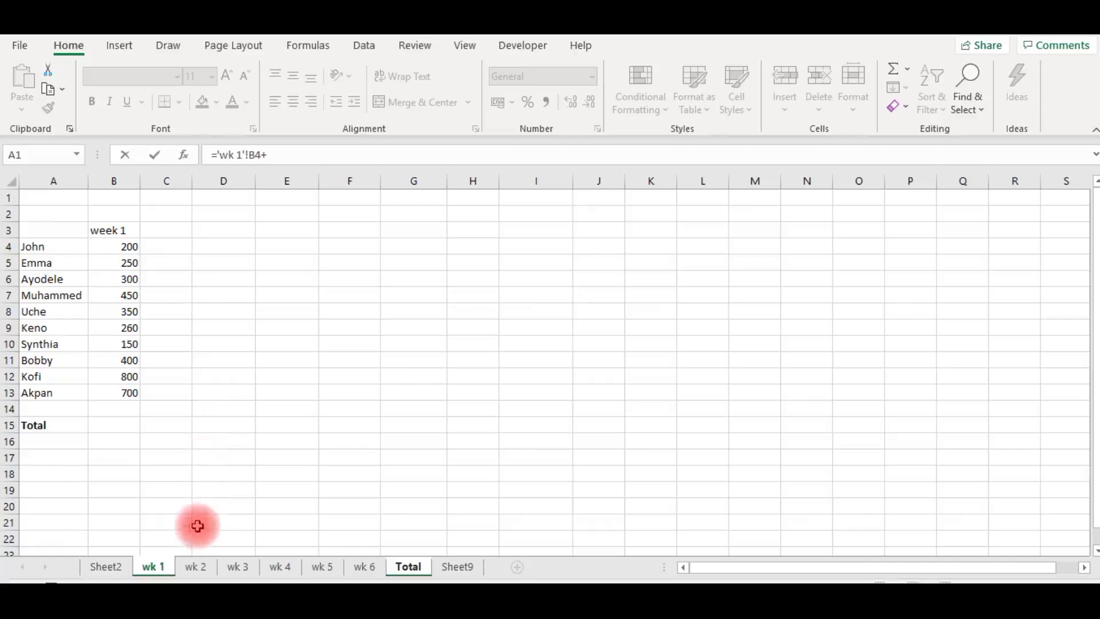
{"action": "left_click", "coordinate": [197, 568]}
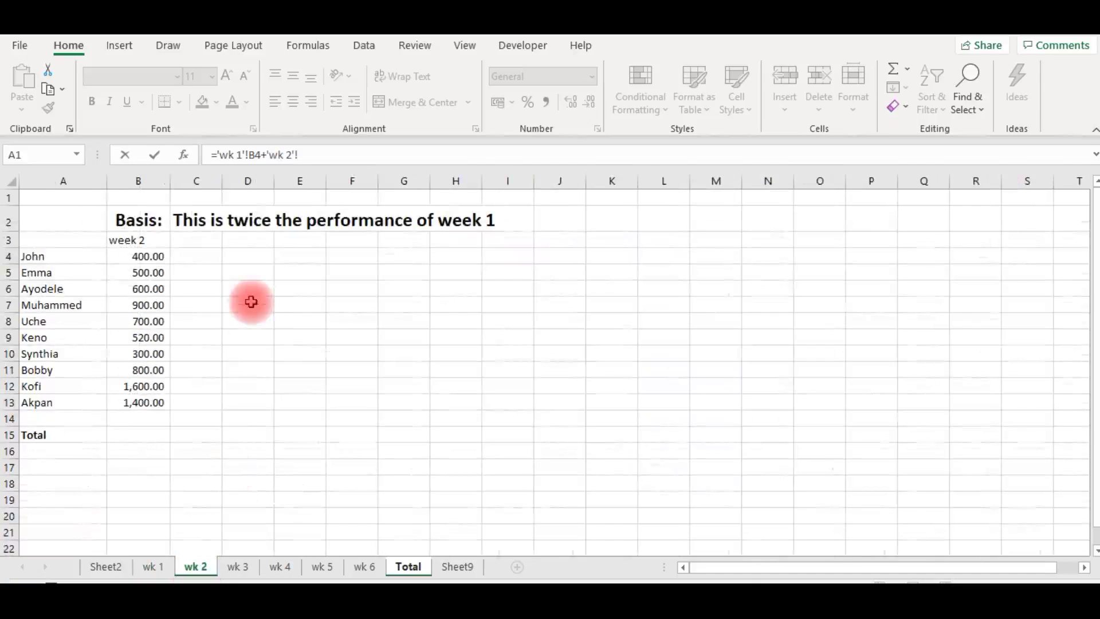
{"action": "left_click", "coordinate": [148, 256]}
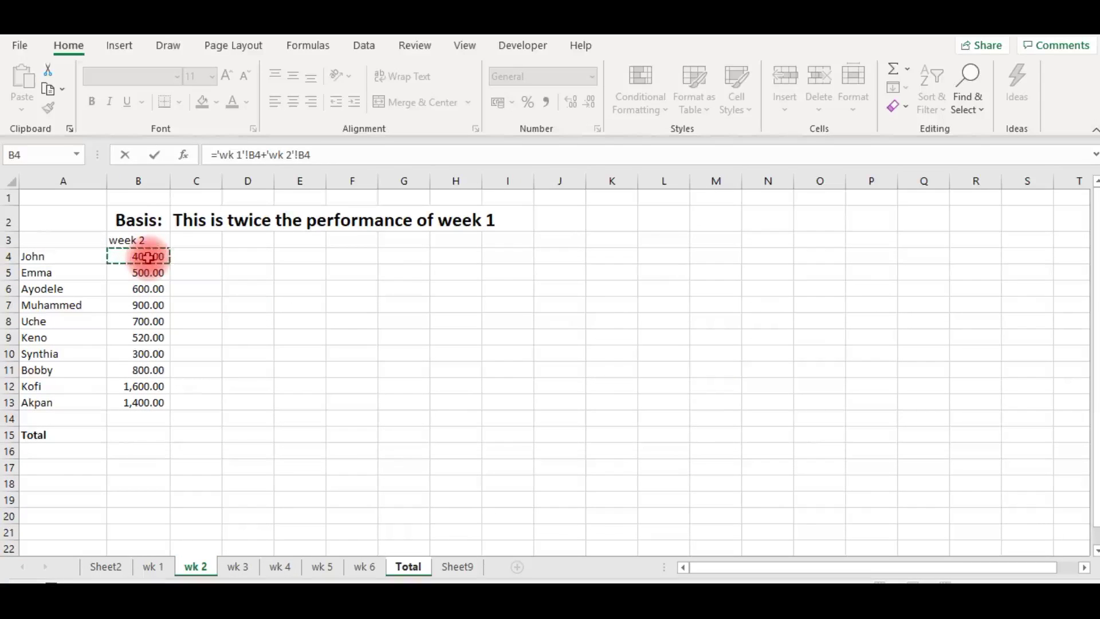
{"action": "left_click", "coordinate": [238, 567]}
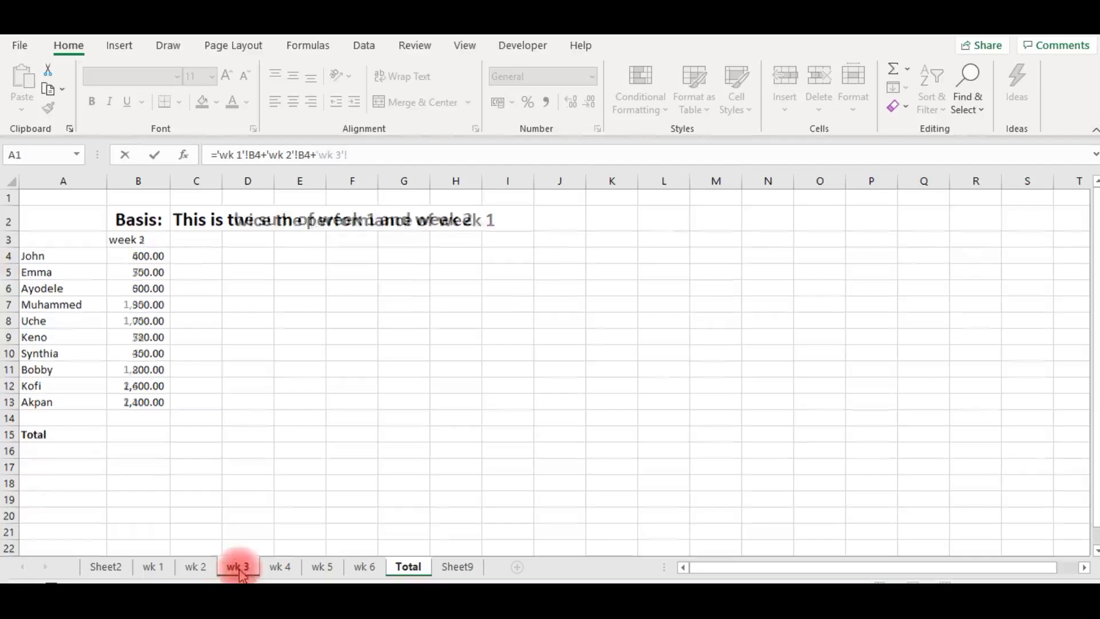
{"action": "left_click", "coordinate": [152, 256]}
{"action": "type", "text": "+"}
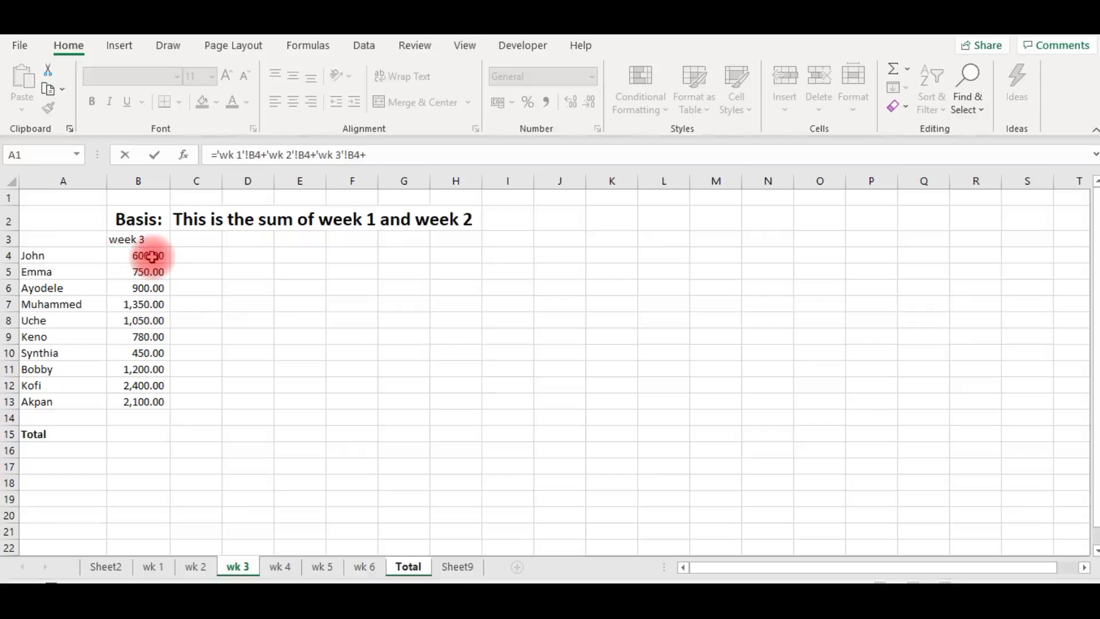
{"action": "left_click", "coordinate": [280, 567]}
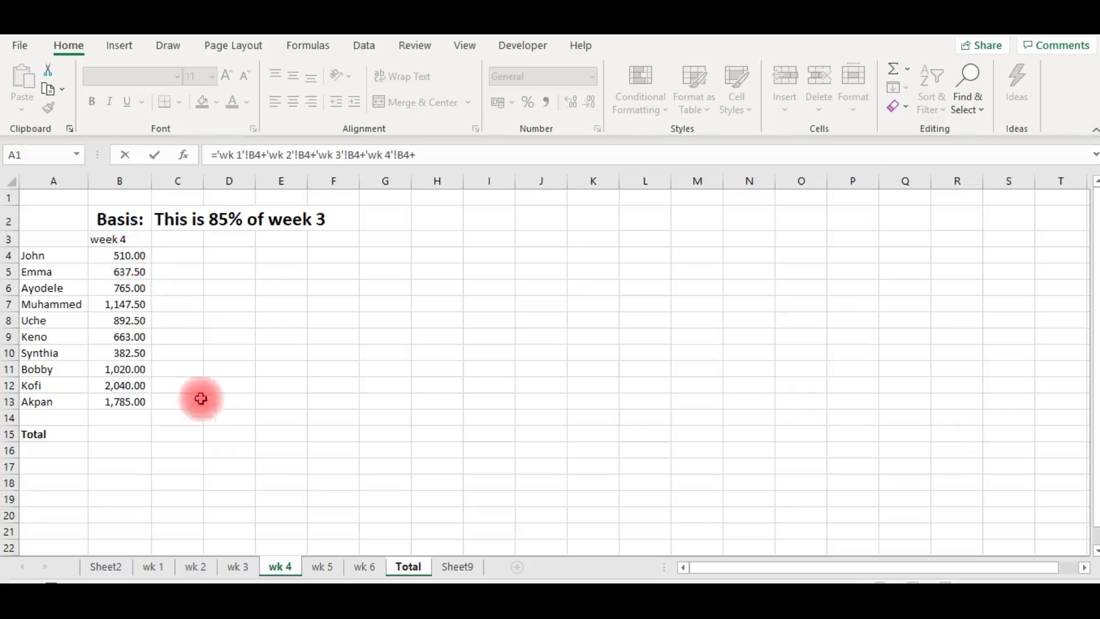
{"action": "left_click", "coordinate": [331, 567]}
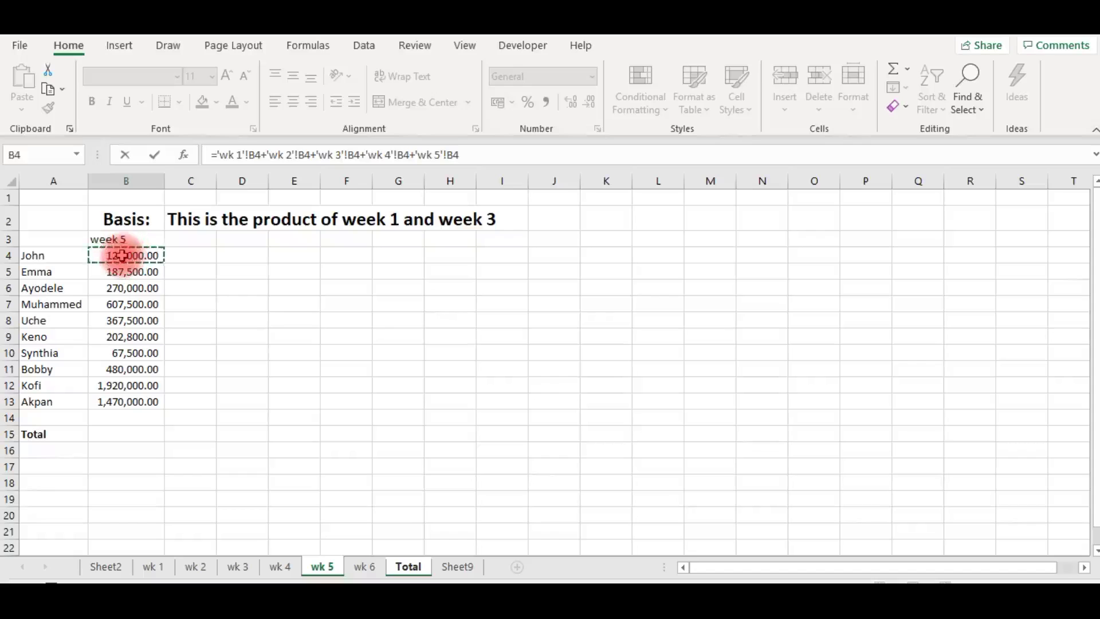
{"action": "left_click", "coordinate": [365, 568]}
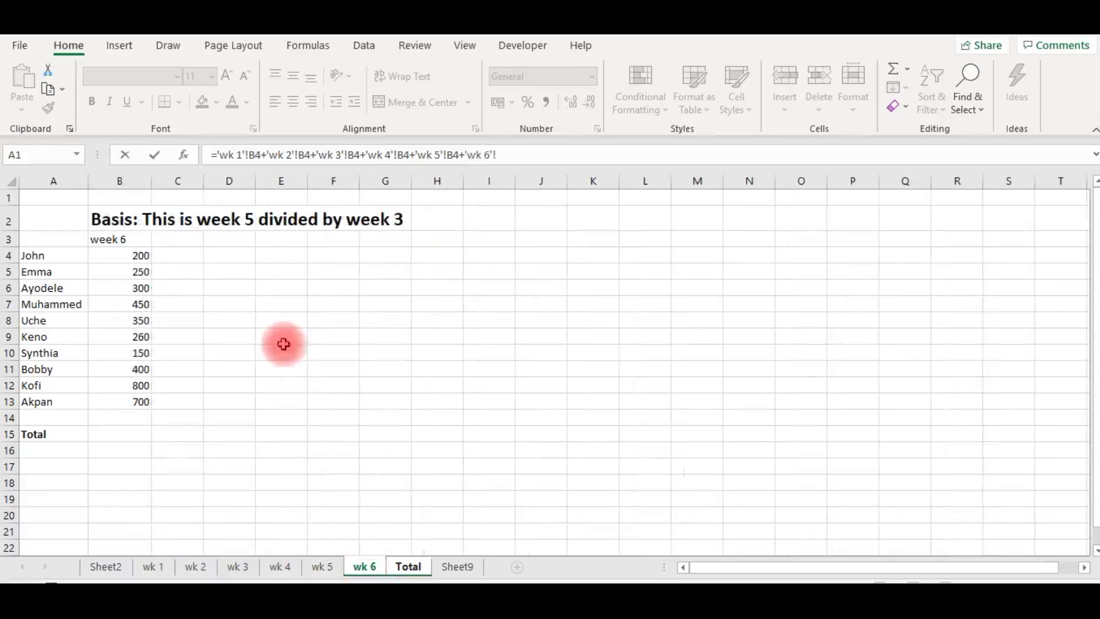
{"action": "left_click", "coordinate": [138, 256]}
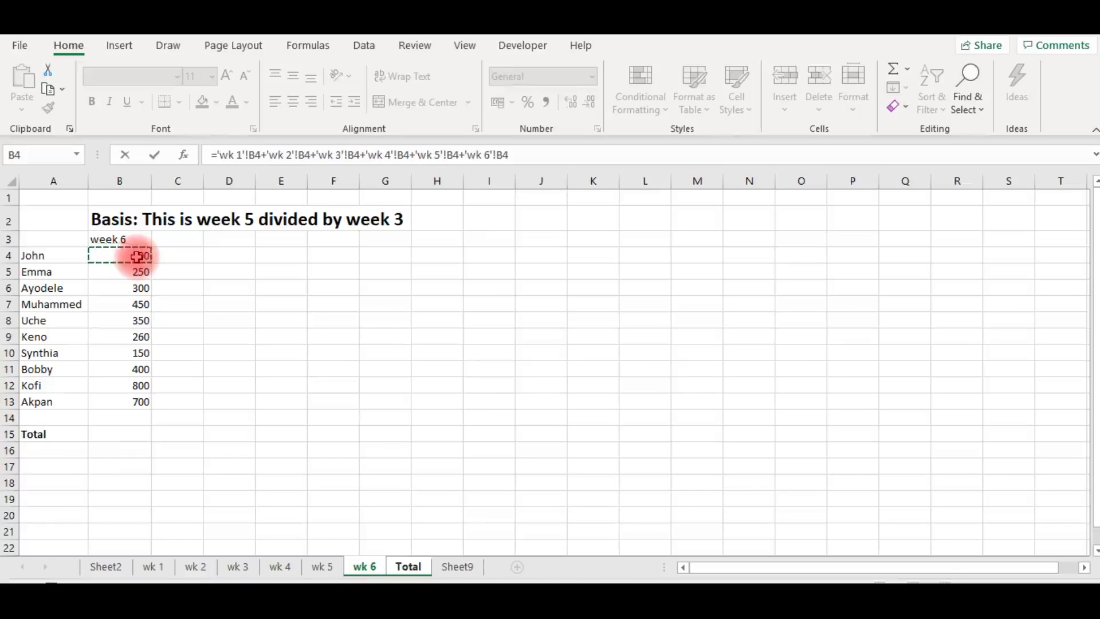
{"action": "key", "text": "Return"}
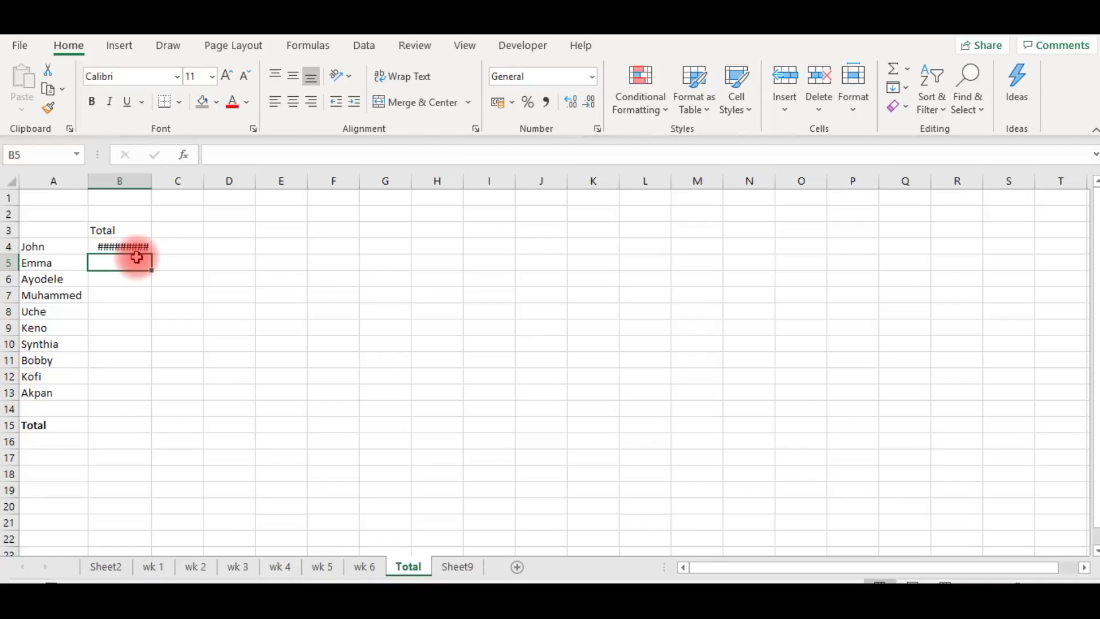
Fill the six-week sum formula from B4 down to B13 on the Total sheet and widen column B to fit all figures
{"action": "left_click", "coordinate": [137, 252]}
{"action": "left_click_drag", "start_coordinate": [148, 185], "coordinate": [160, 185]}
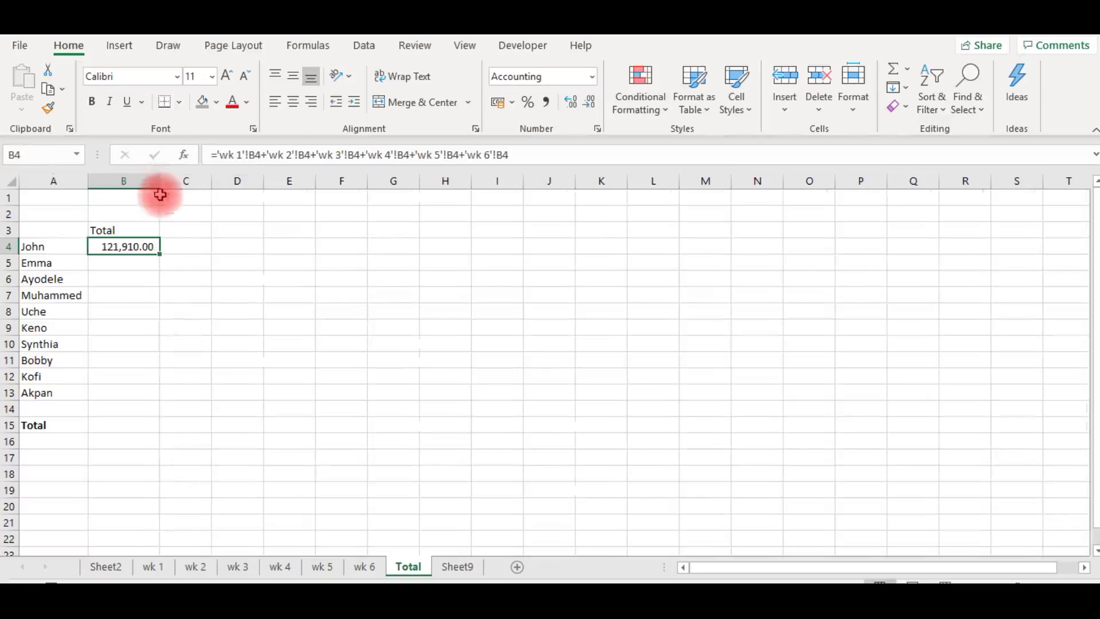
{"action": "double_click", "coordinate": [160, 252]}
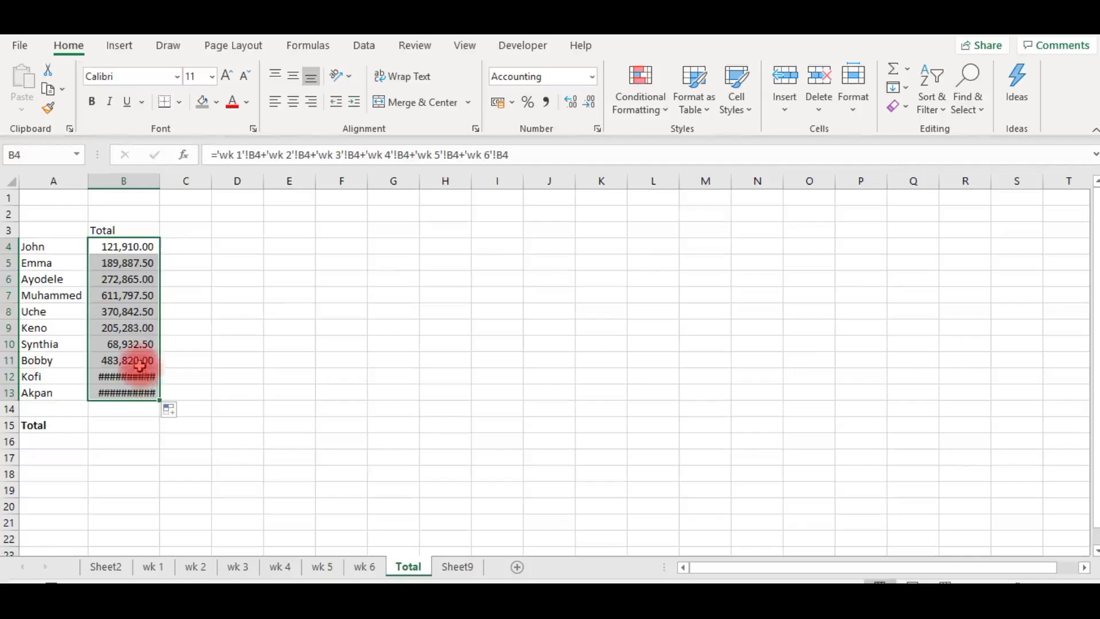
{"action": "left_click_drag", "start_coordinate": [159, 182], "coordinate": [172, 185]}
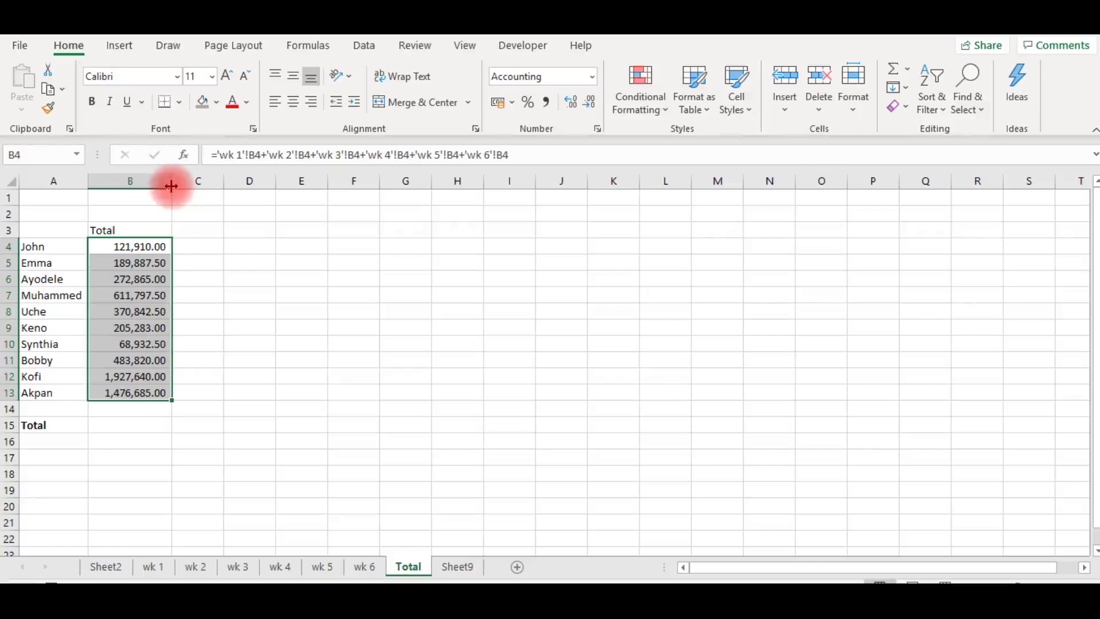
In cell B15 of the Total sheet, enter =SUM(B4:B14) as a bold grand total, and return to Sheet2
{"action": "left_click", "coordinate": [138, 425]}
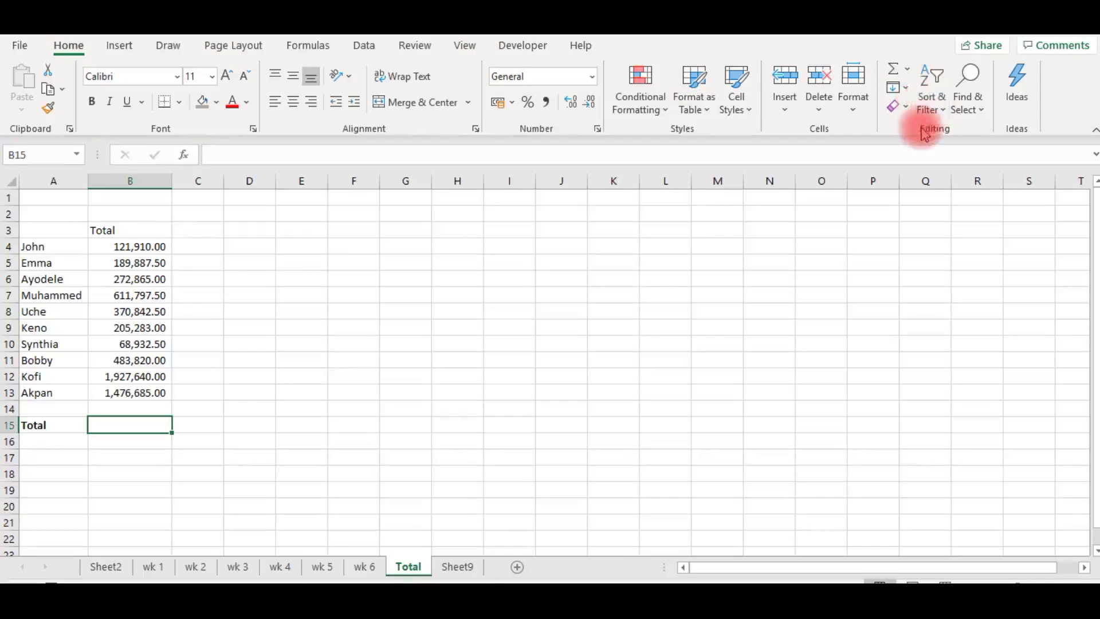
{"action": "left_click", "coordinate": [897, 71]}
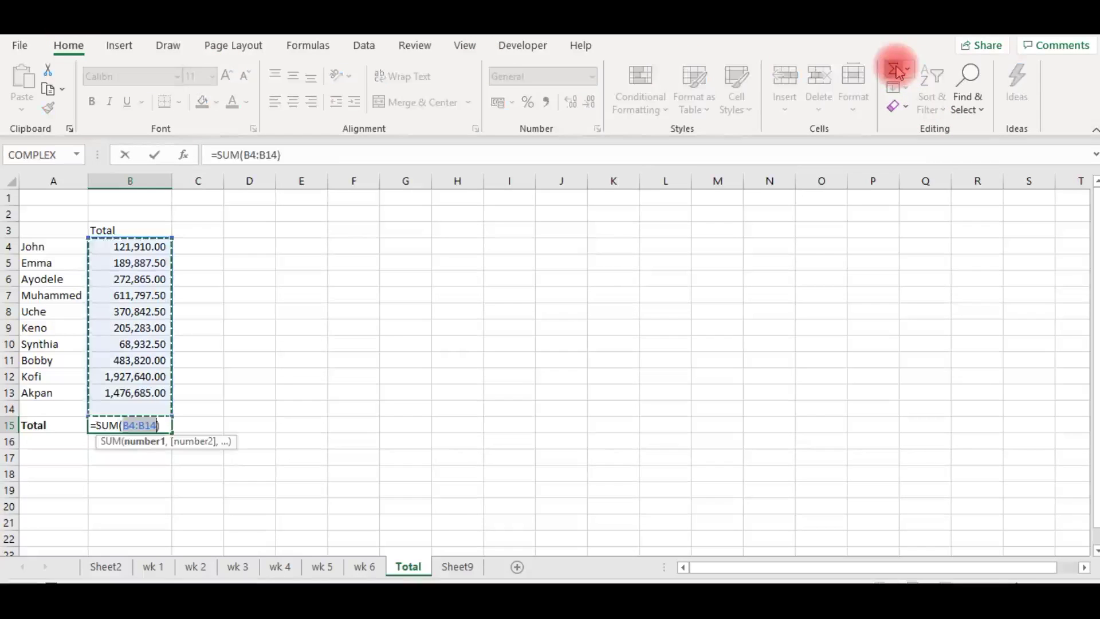
{"action": "key", "text": "Return"}
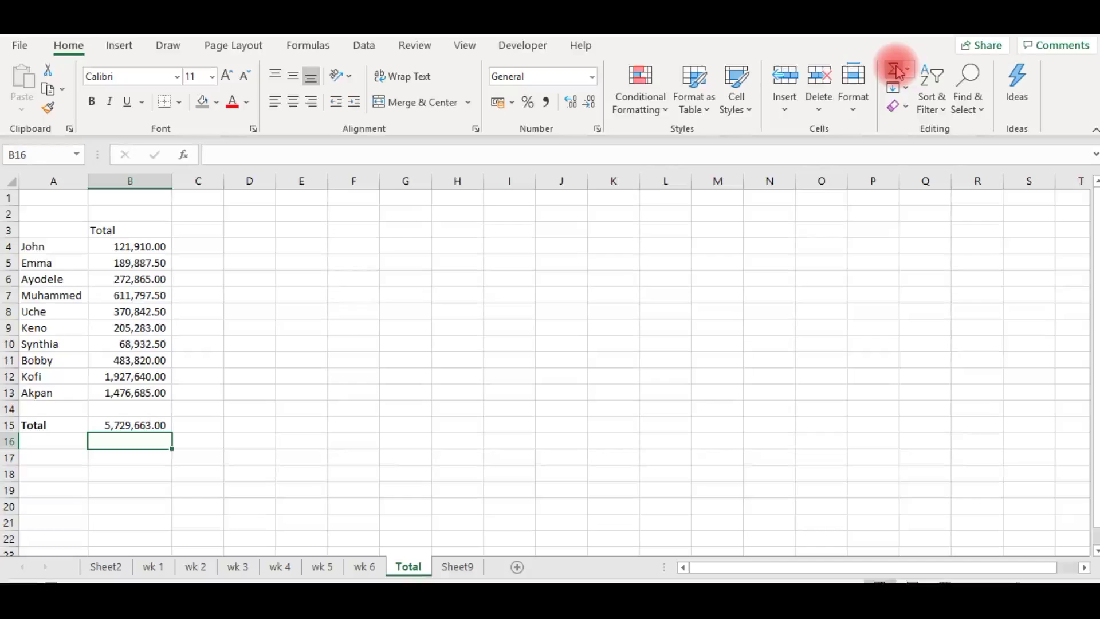
{"action": "key", "text": "Up"}
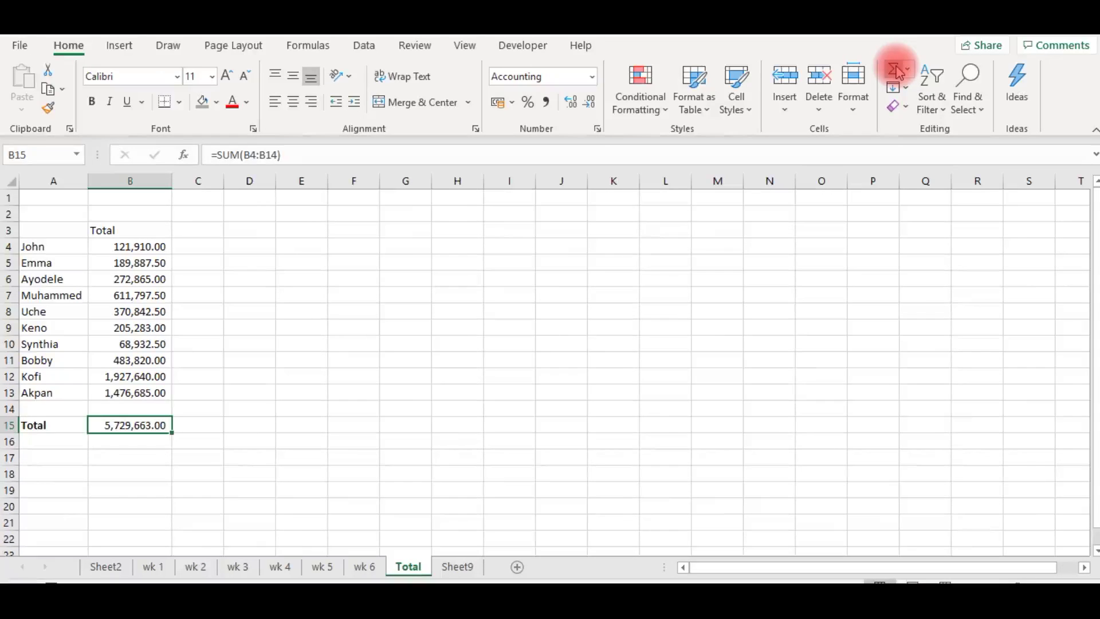
{"action": "key", "text": "ctrl+b"}
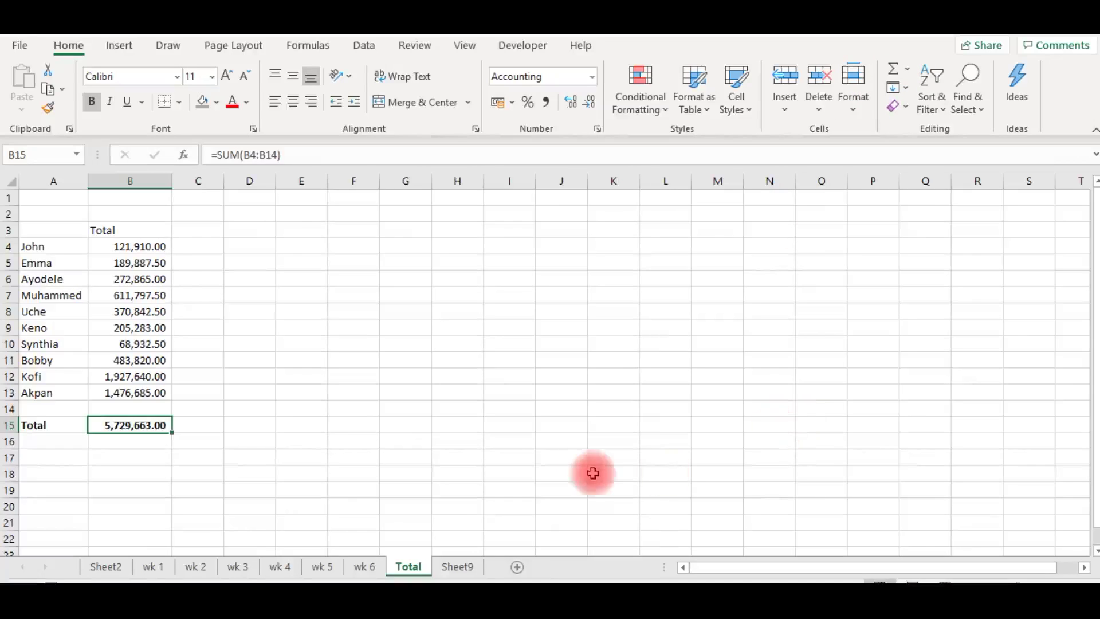
{"action": "left_click", "coordinate": [108, 569]}
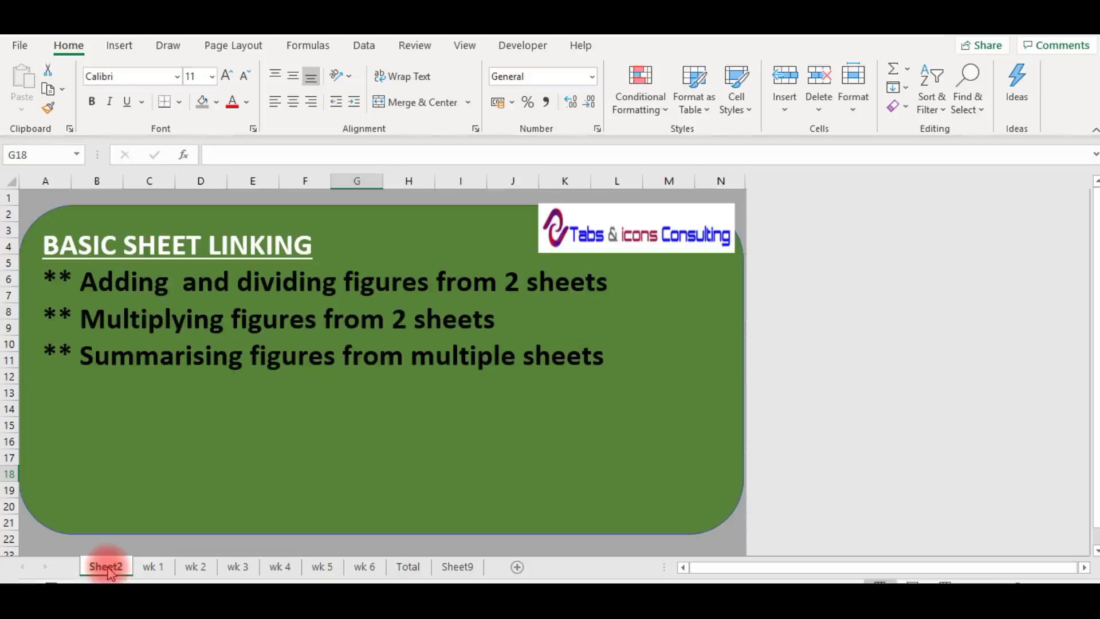